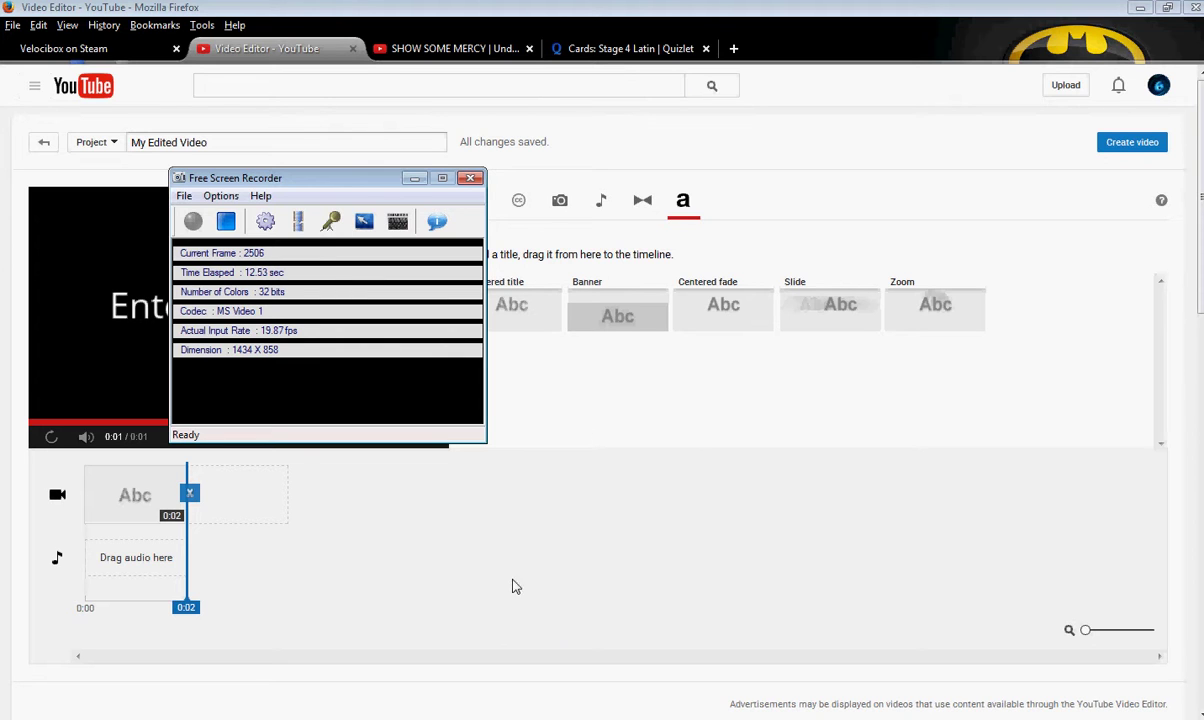
# Minimise both Firefox windows and open Paint
pyautogui.click(1137, 9)
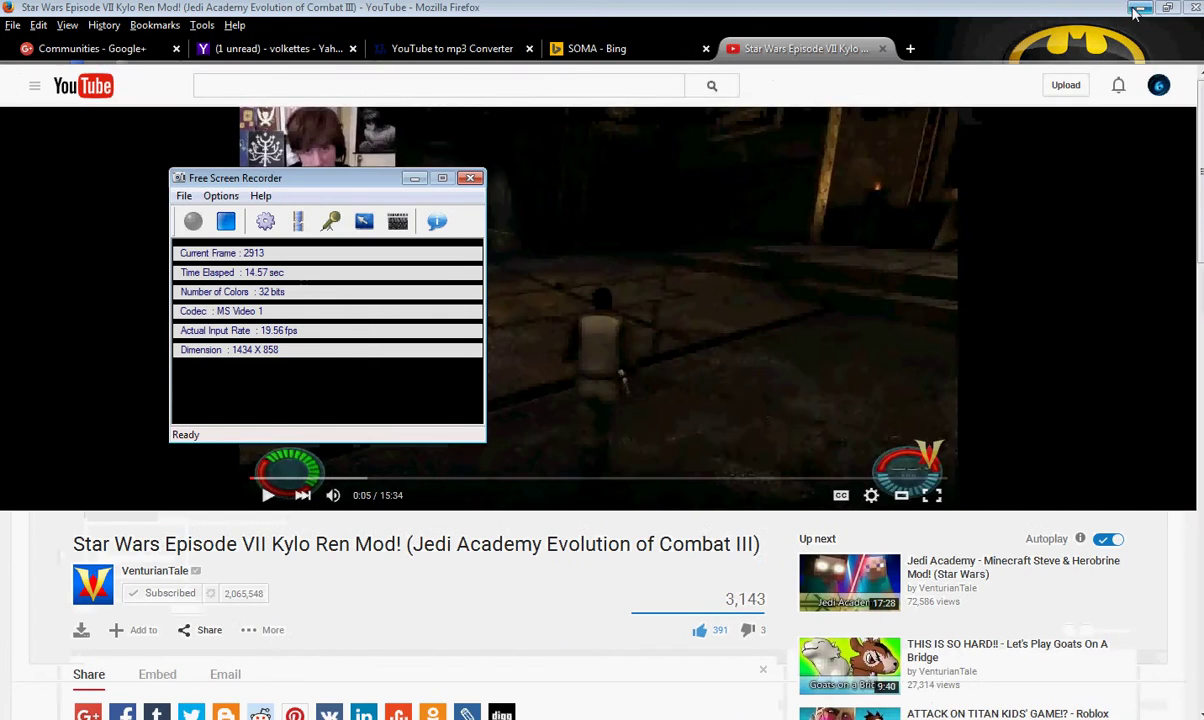
pyautogui.click(1134, 11)
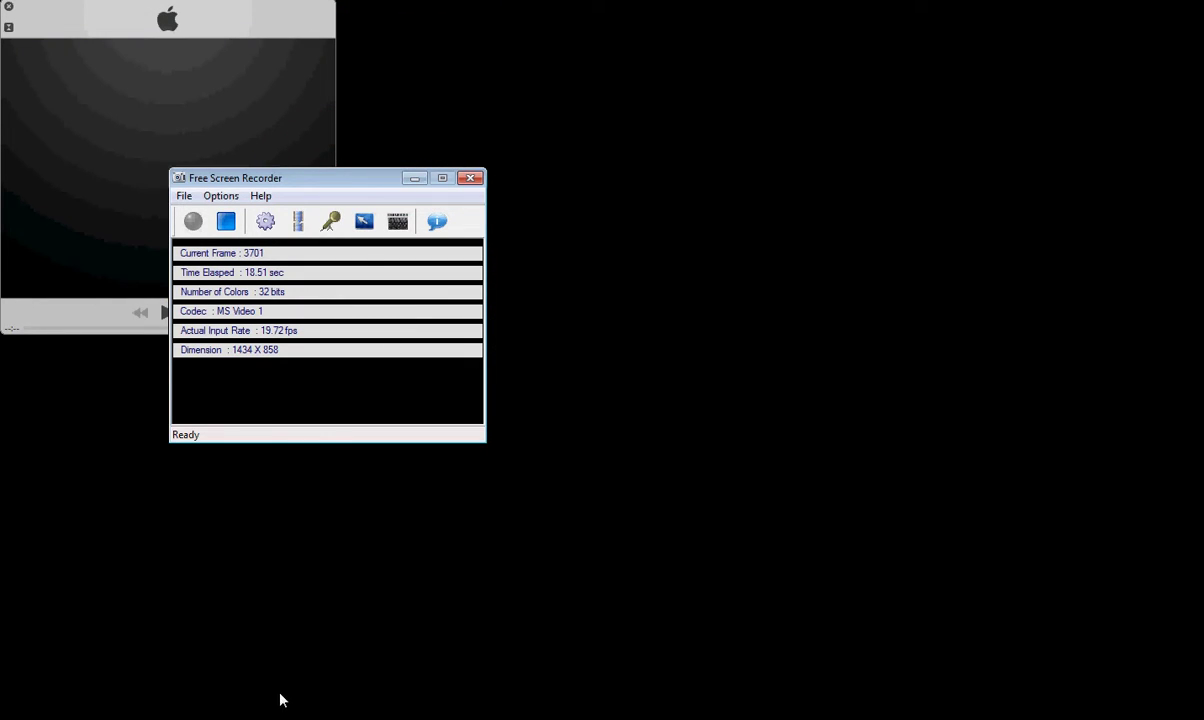
pyautogui.press('super')
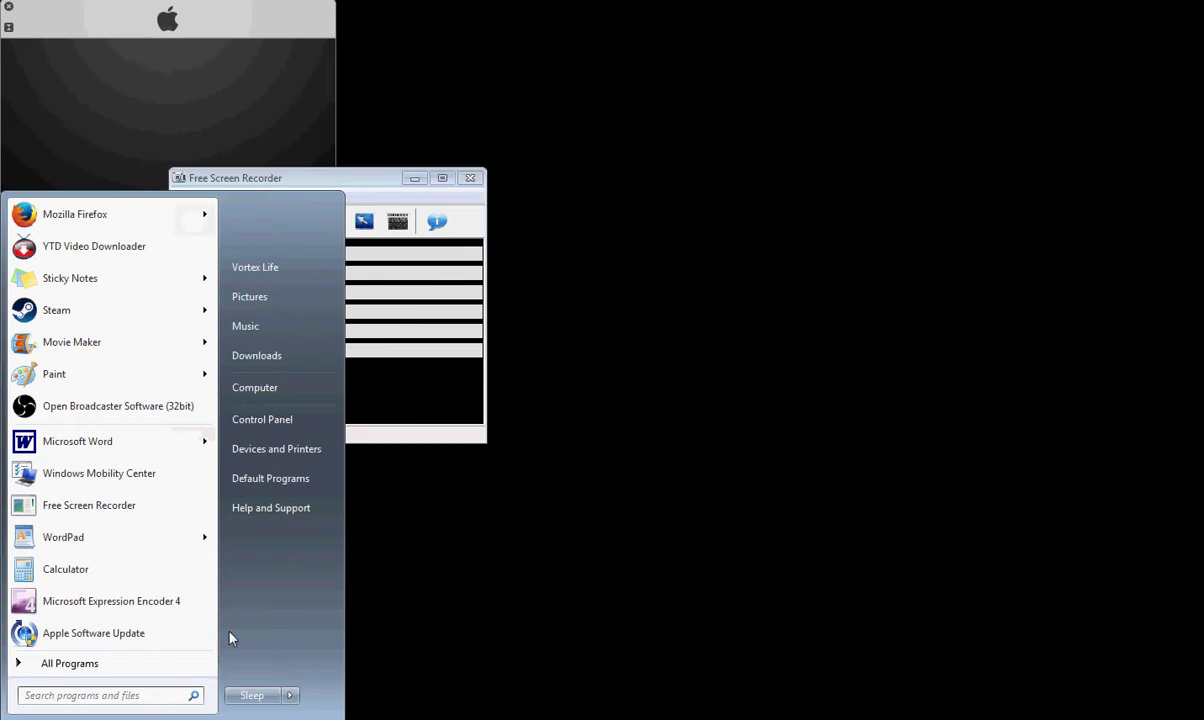
pyautogui.moveTo(167, 388)
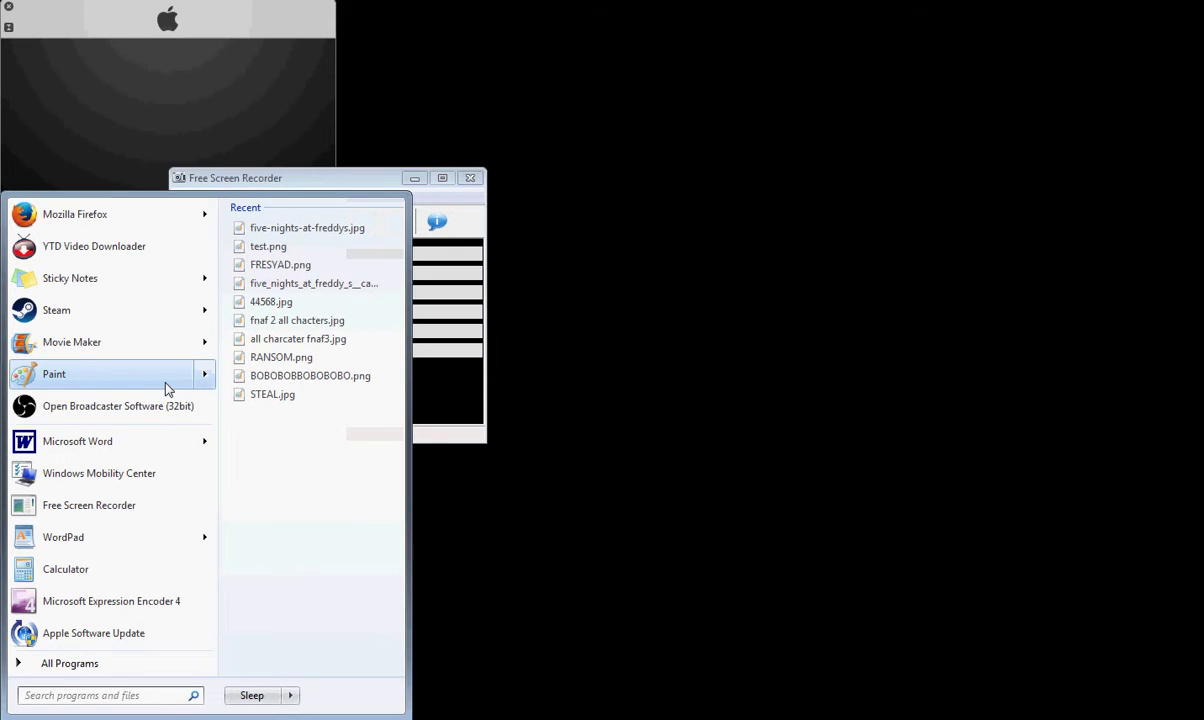
pyautogui.click(575, 489)
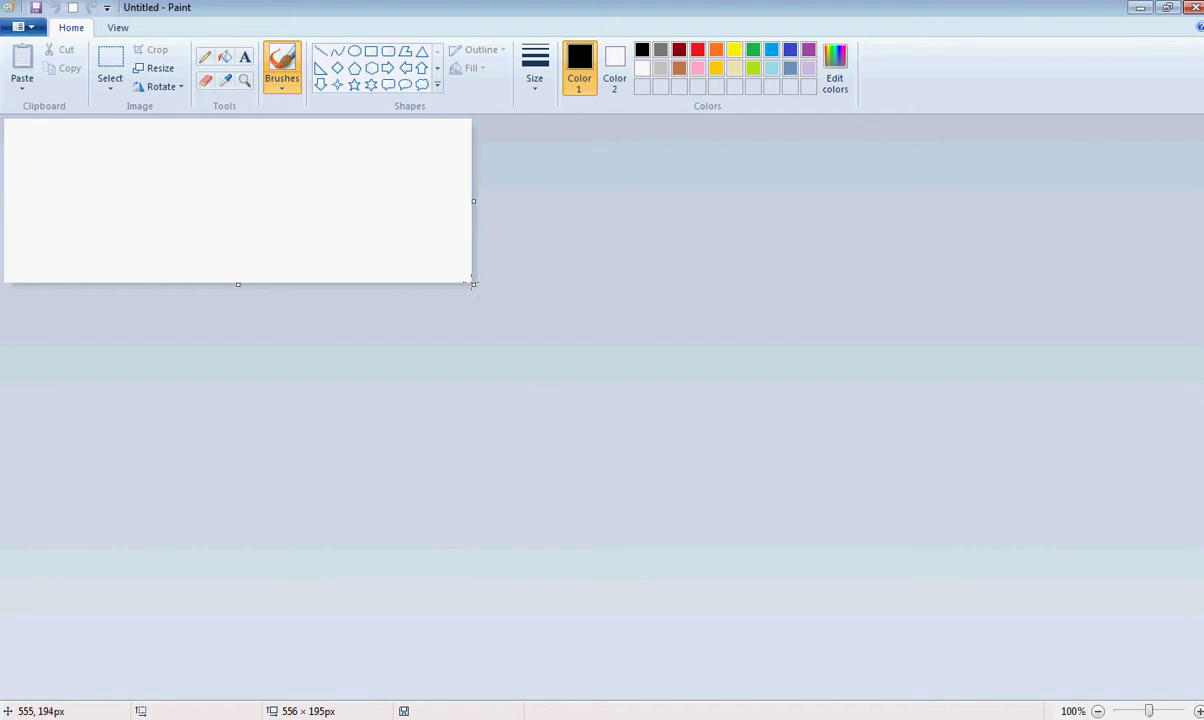
# Shrink the canvas to about 499 × 183 px and fill it with black
pyautogui.moveTo(476, 288); pyautogui.dragTo(425, 274)
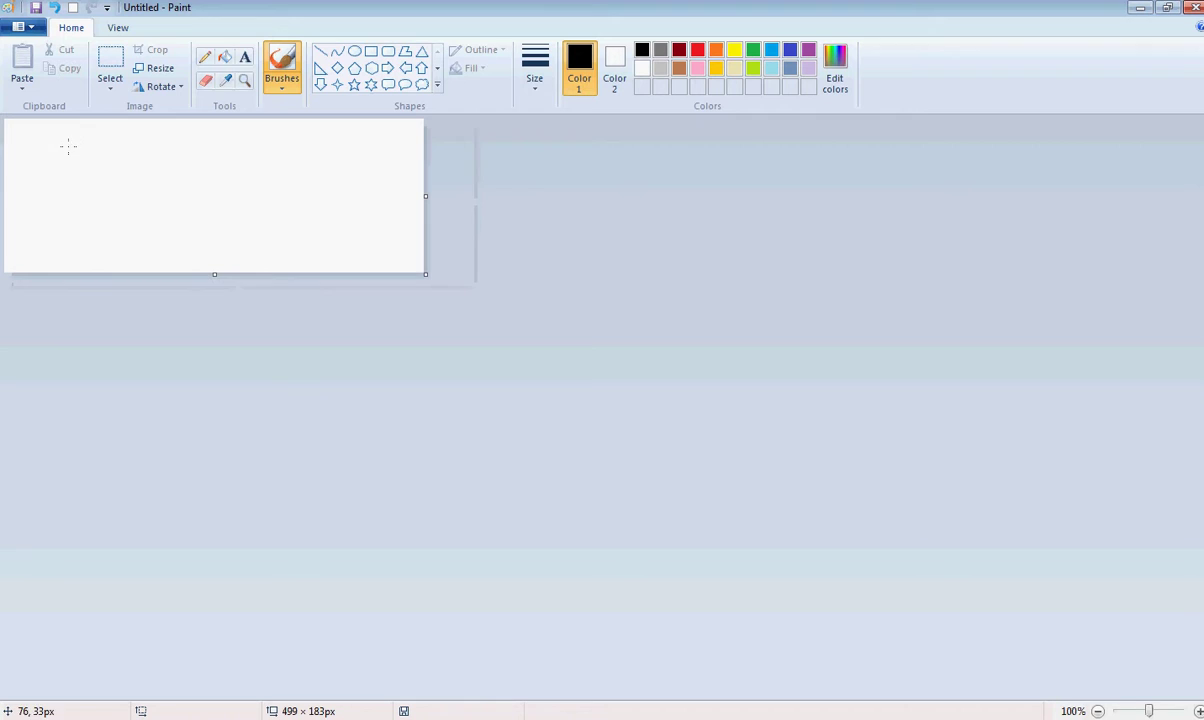
pyautogui.click(1198, 710)
pyautogui.click(1198, 710)
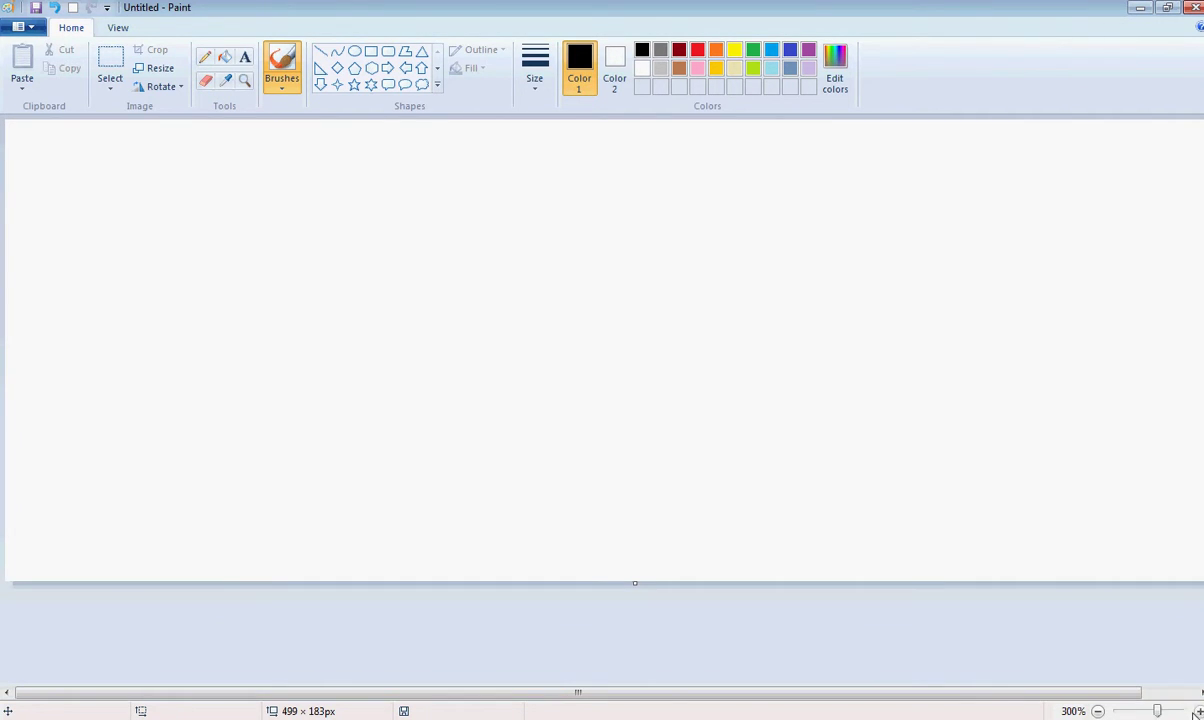
pyautogui.click(1099, 711)
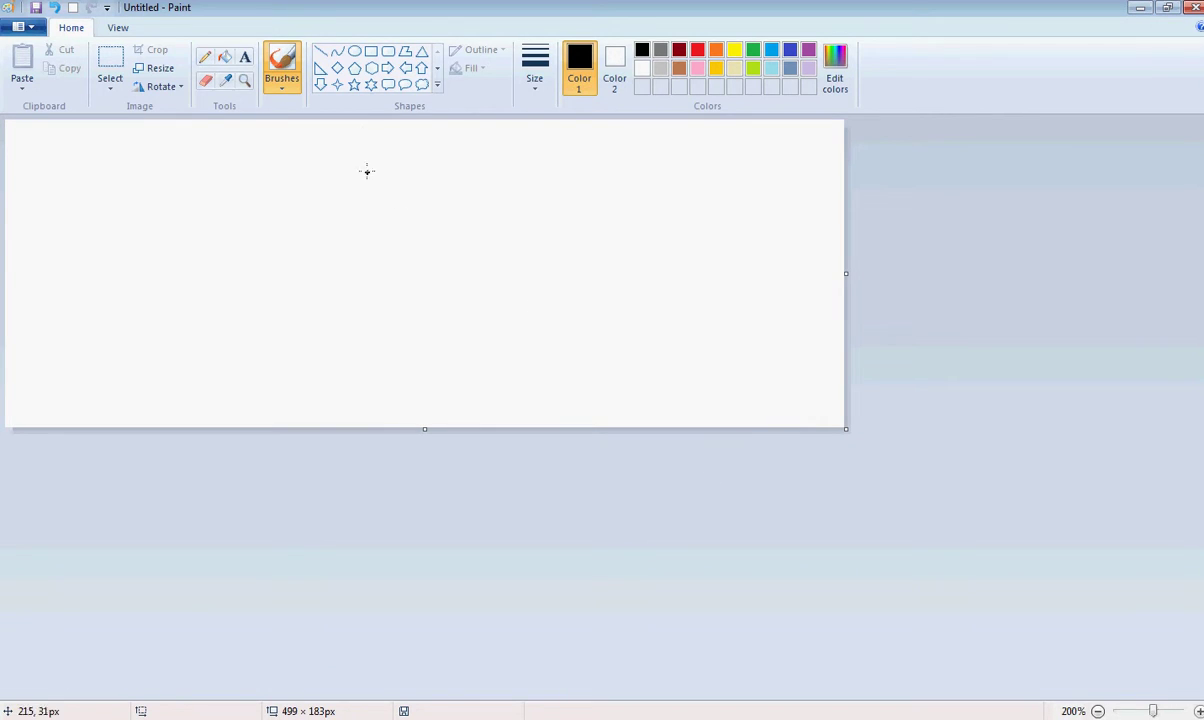
pyautogui.click(225, 57)
pyautogui.click(312, 263)
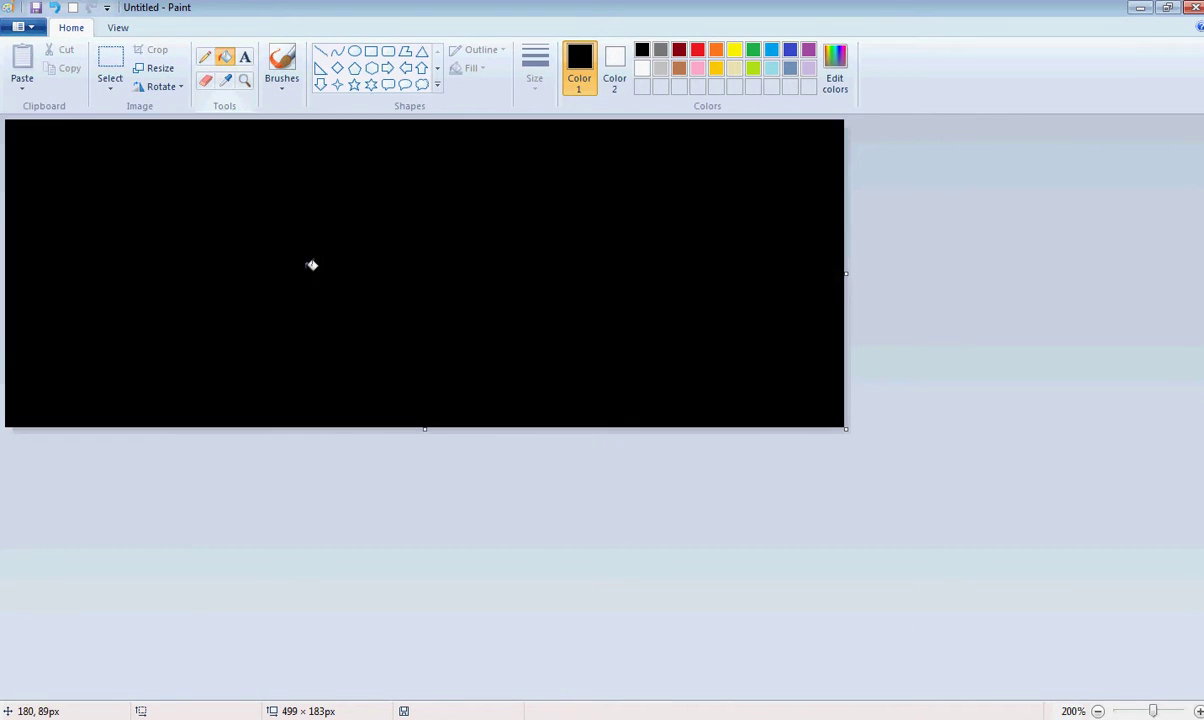
# Draw an orange ellipse about 183 × 165 px near the middle of the black canvas
pyautogui.click(715, 52)
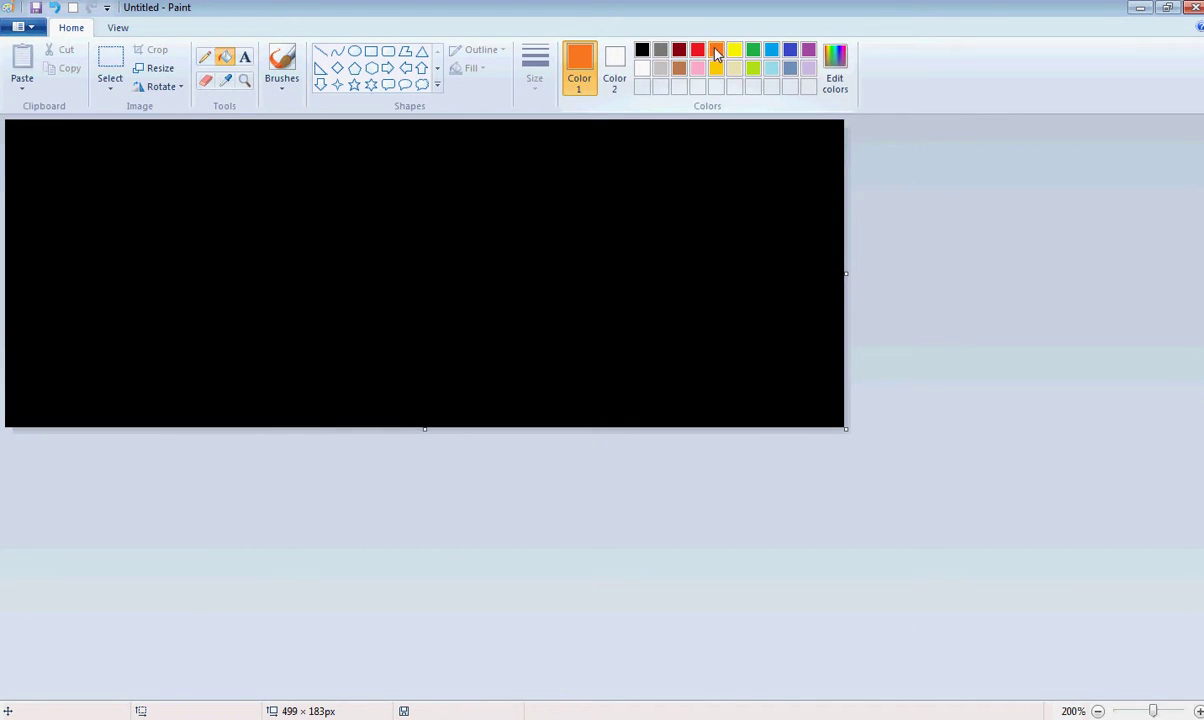
pyautogui.click(355, 51)
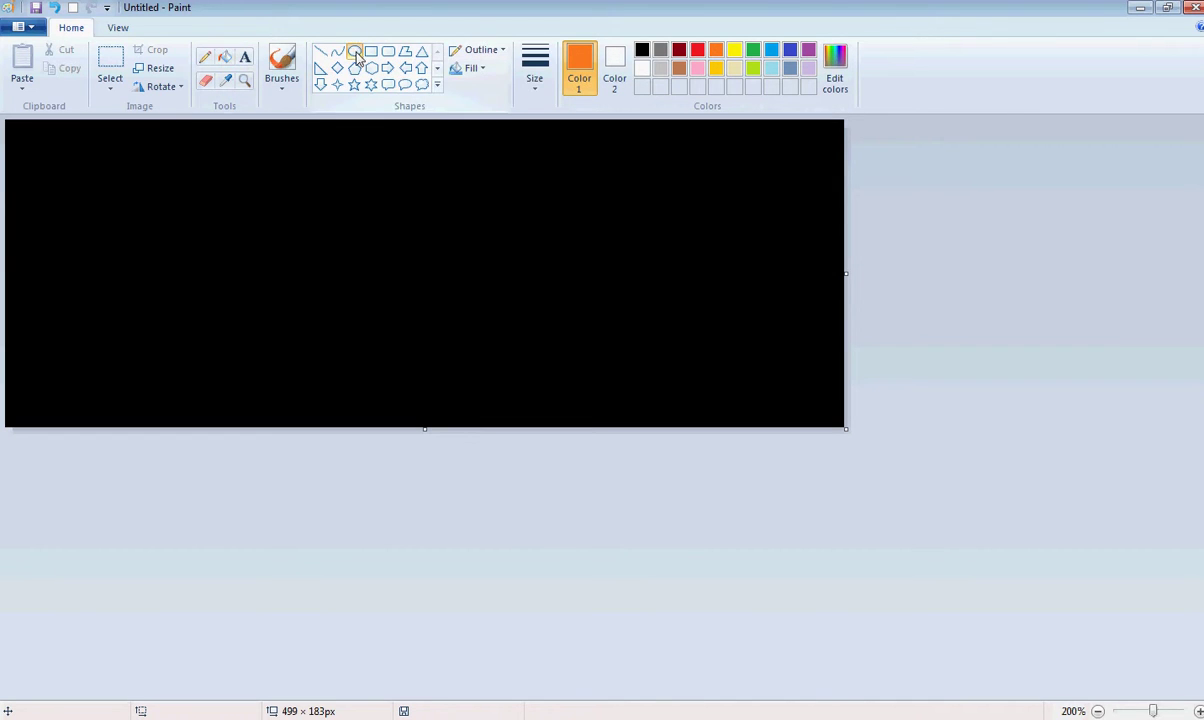
pyautogui.moveTo(283, 151)
pyautogui.mouseDown()
pyautogui.moveTo(580, 417)
pyautogui.moveTo(592, 403)
pyautogui.mouseUp()
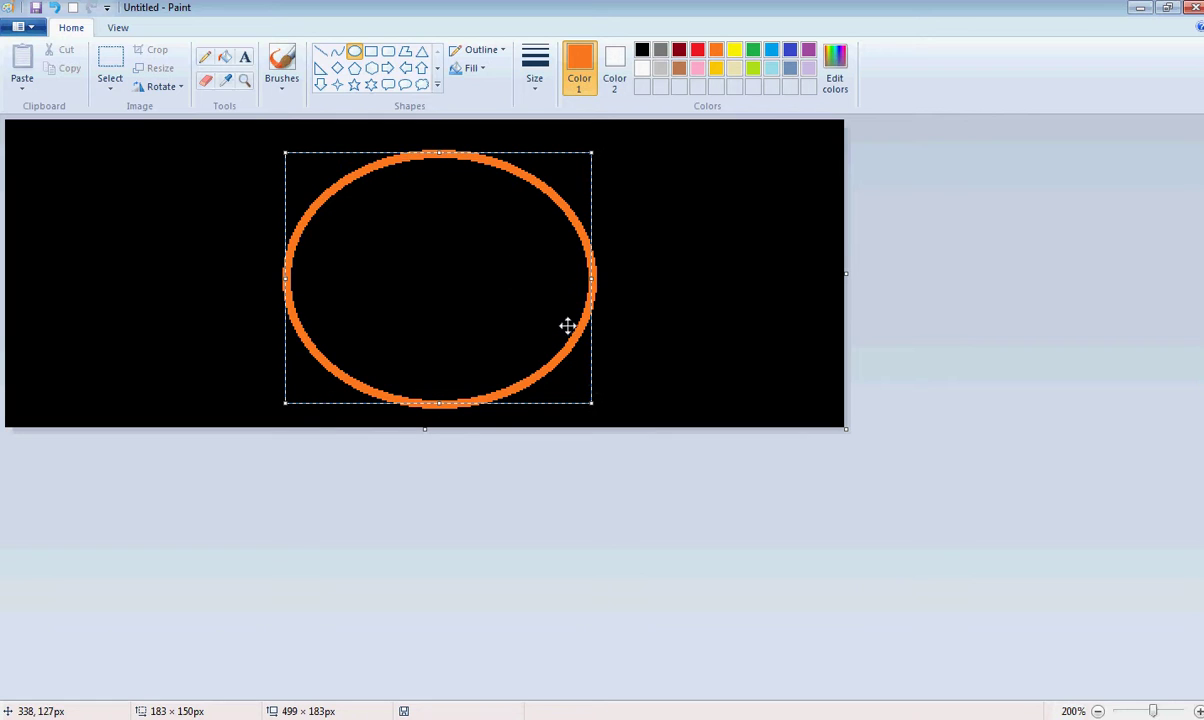
pyautogui.moveTo(439, 152); pyautogui.dragTo(439, 127)
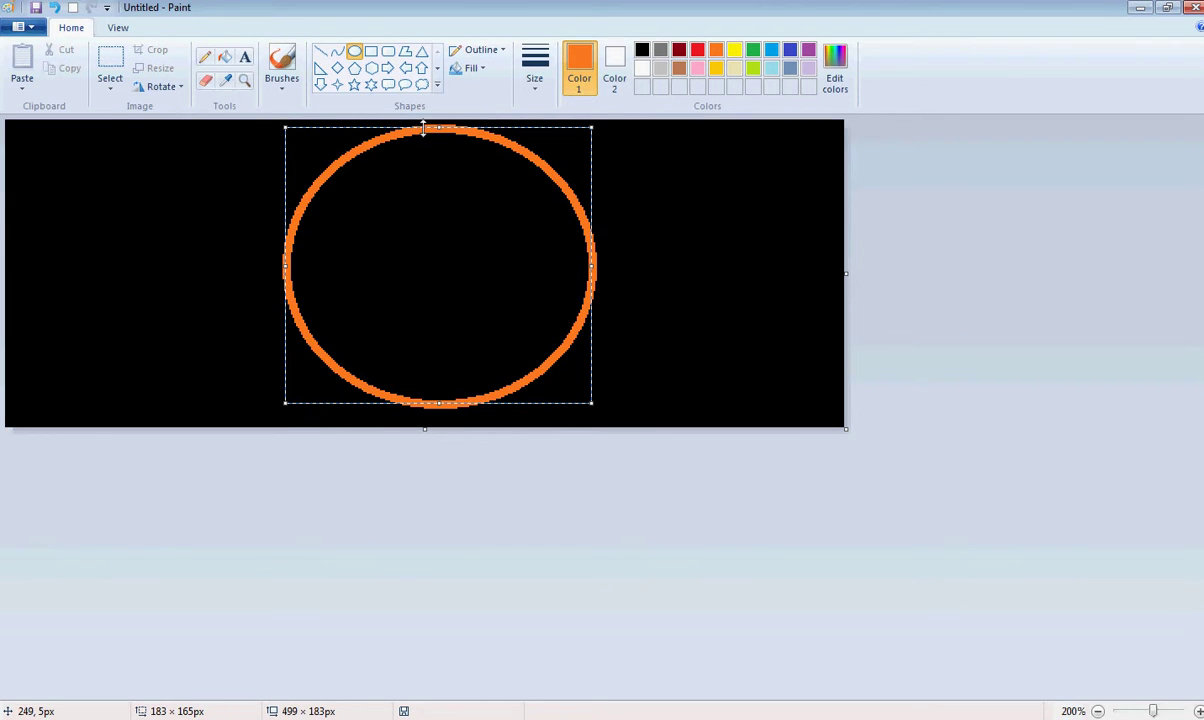
# Give the ellipse a solid orange fill with a solid color outline and finish the shape
pyautogui.click(468, 68)
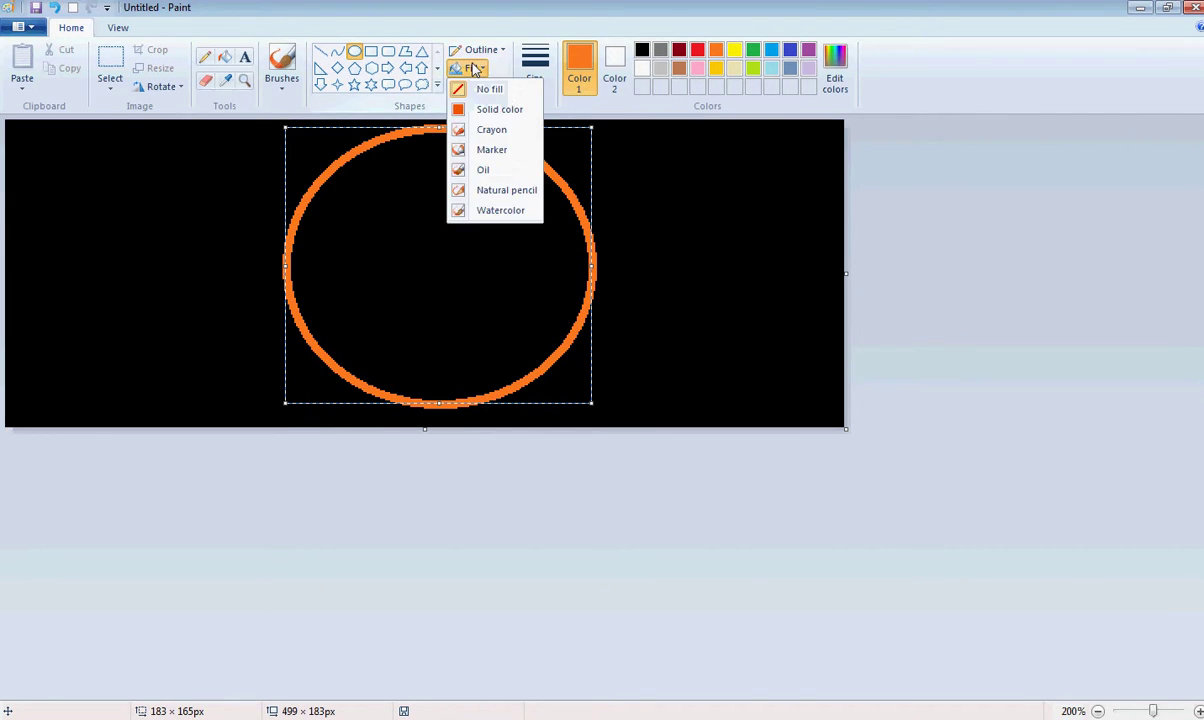
pyautogui.click(478, 110)
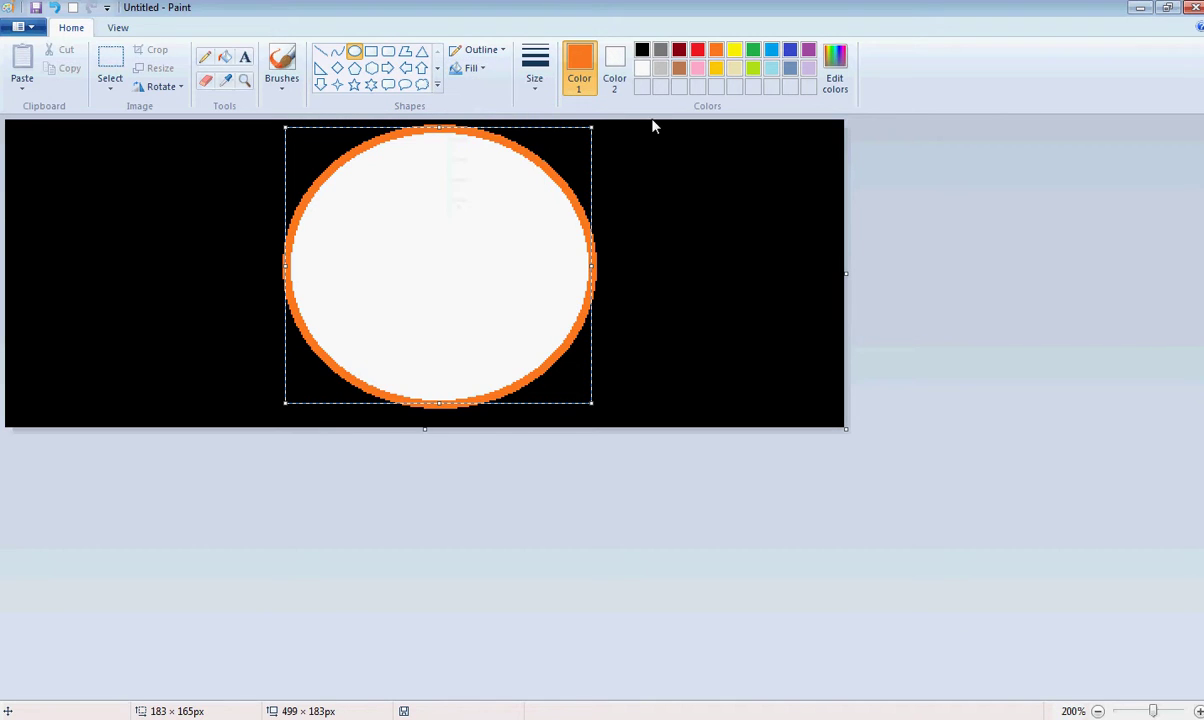
pyautogui.click(614, 70)
pyautogui.click(716, 50)
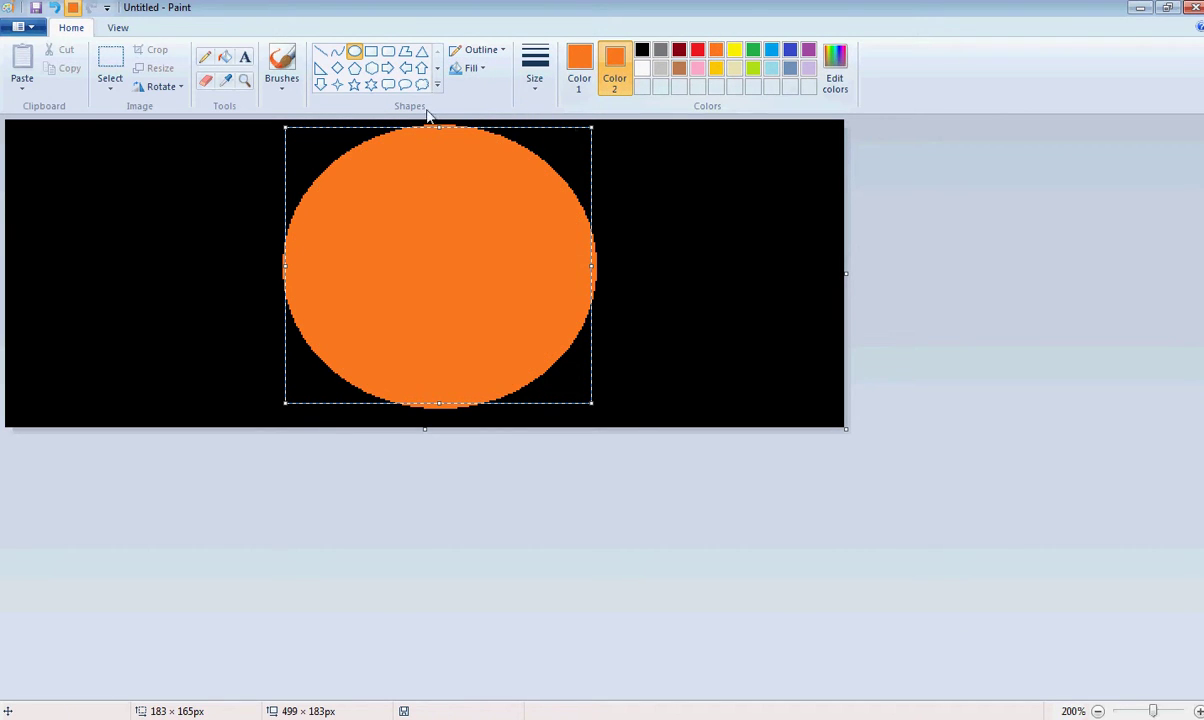
pyautogui.click(487, 55)
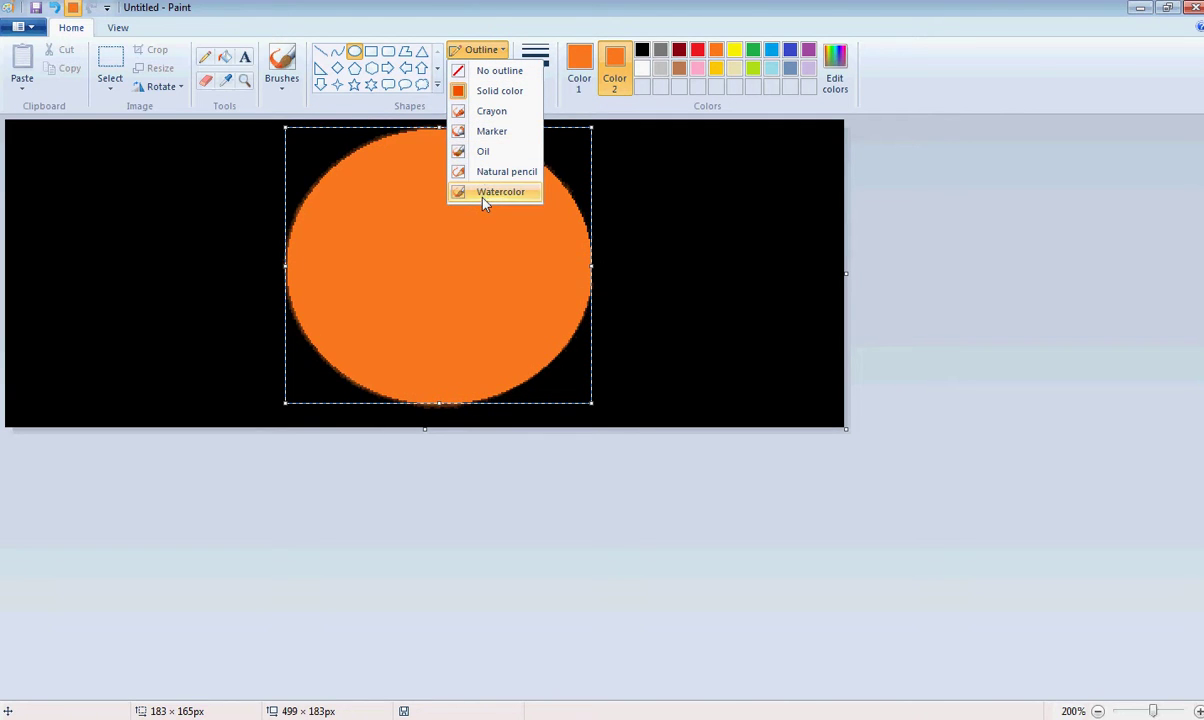
pyautogui.click(487, 93)
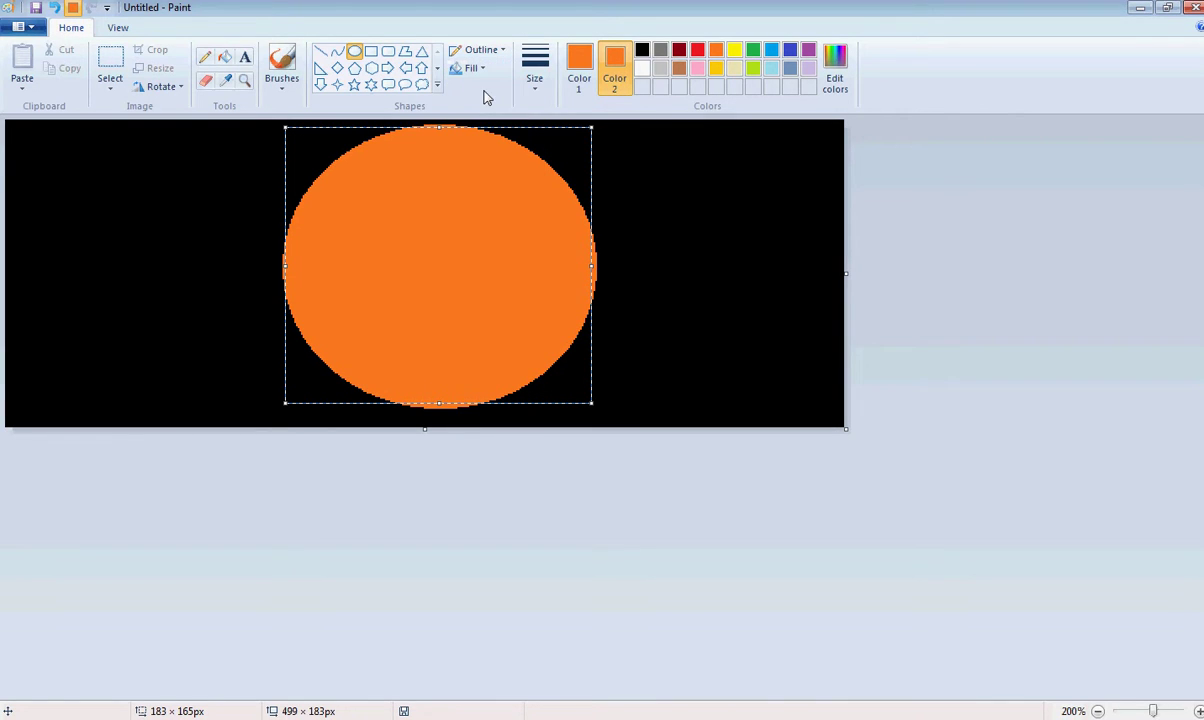
pyautogui.click(591, 516)
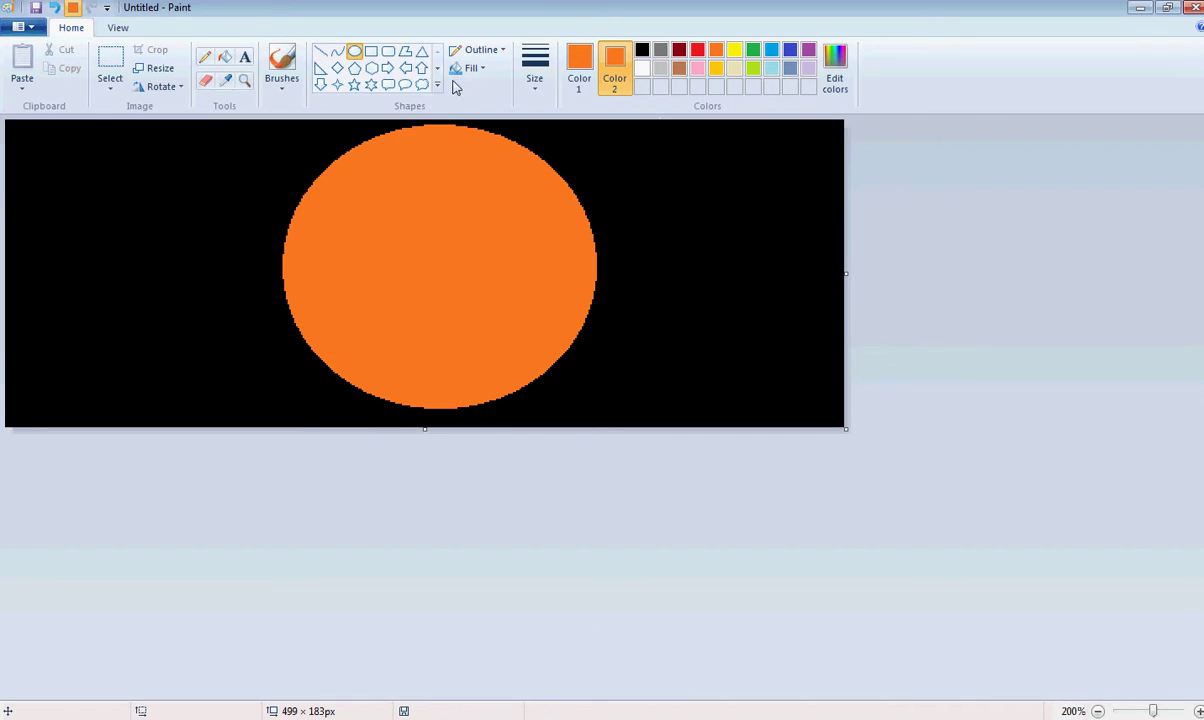
# Paint two slanted yellow eyes on the upper half of the orange ellipse using the Eraser with yellow as Color 2
pyautogui.click(204, 82)
pyautogui.click(734, 52)
pyautogui.moveTo(358, 191); pyautogui.dragTo(395, 214)
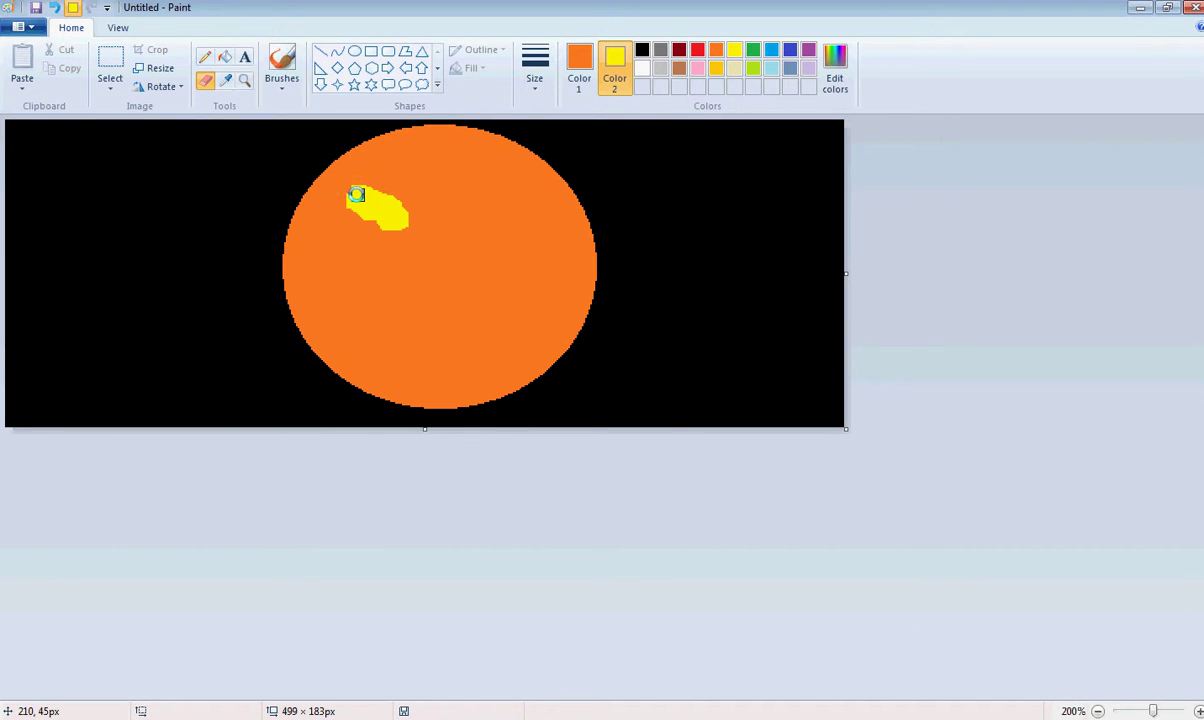
pyautogui.moveTo(457, 223)
pyautogui.mouseDown()
pyautogui.moveTo(470, 215)
pyautogui.moveTo(457, 207)
pyautogui.moveTo(454, 226)
pyautogui.moveTo(465, 218)
pyautogui.mouseUp()
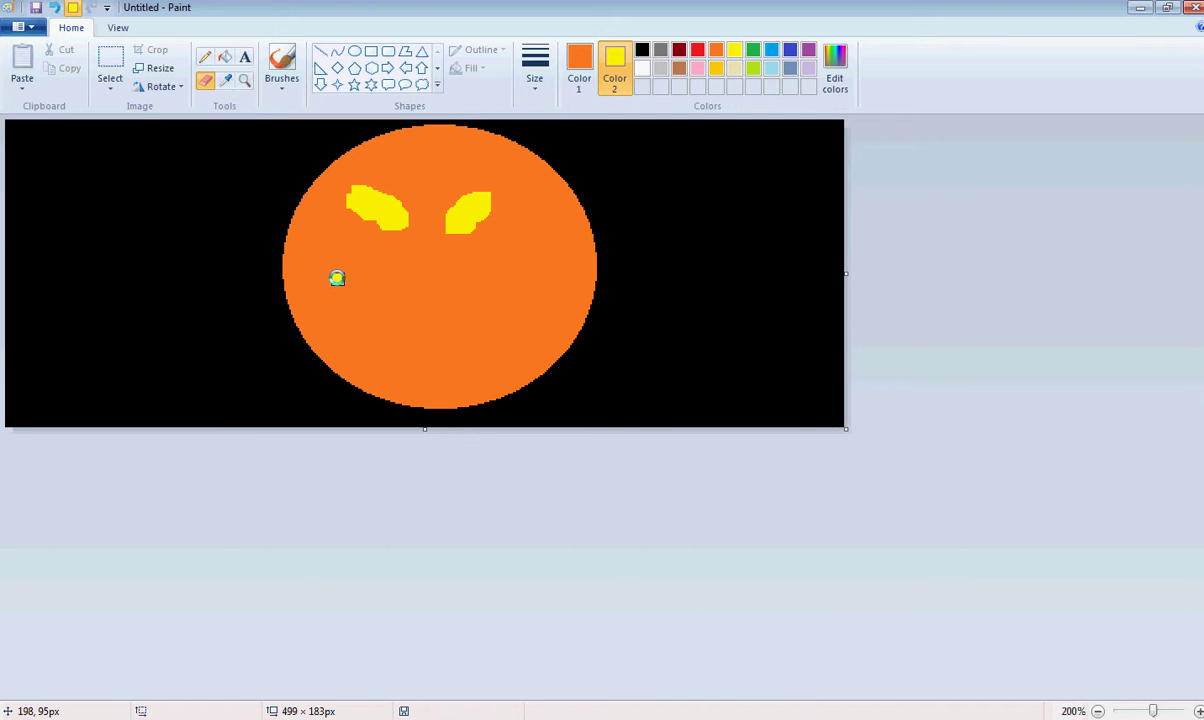
# Paint a wide, filled yellow grinning mouth on the lower half of the orange face
pyautogui.moveTo(339, 278)
pyautogui.mouseDown()
pyautogui.moveTo(391, 326)
pyautogui.moveTo(436, 333)
pyautogui.moveTo(526, 285)
pyautogui.moveTo(498, 273)
pyautogui.moveTo(479, 285)
pyautogui.moveTo(511, 274)
pyautogui.mouseUp()
pyautogui.click(73, 8)
pyautogui.moveTo(358, 296)
pyautogui.mouseDown()
pyautogui.moveTo(439, 349)
pyautogui.moveTo(494, 296)
pyautogui.moveTo(362, 303)
pyautogui.moveTo(377, 298)
pyautogui.moveTo(440, 337)
pyautogui.moveTo(474, 312)
pyautogui.moveTo(384, 311)
pyautogui.moveTo(440, 340)
pyautogui.moveTo(453, 327)
pyautogui.moveTo(414, 332)
pyautogui.moveTo(418, 322)
pyautogui.moveTo(432, 332)
pyautogui.moveTo(420, 327)
pyautogui.moveTo(444, 307)
pyautogui.mouseUp()
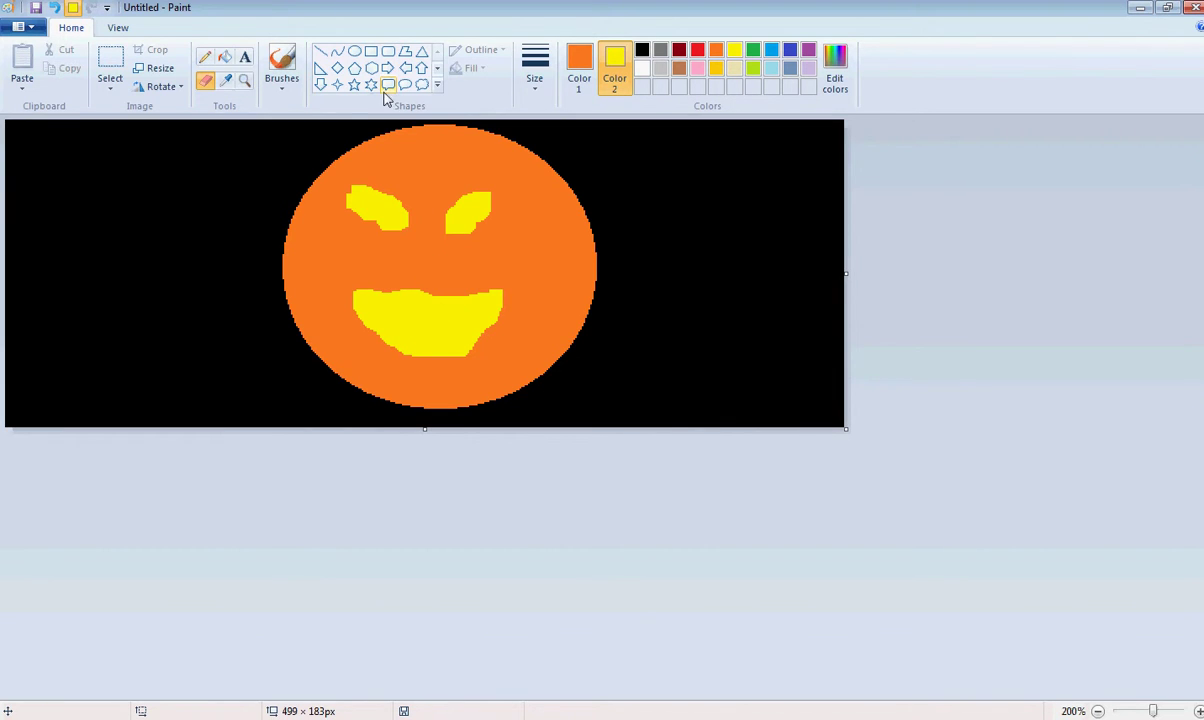
# Add slanted yellow eyebrows above the eyes and a triangular yellow nose above the mouth
pyautogui.moveTo(362, 156)
pyautogui.mouseDown()
pyautogui.moveTo(420, 194)
pyautogui.moveTo(476, 171)
pyautogui.mouseUp()
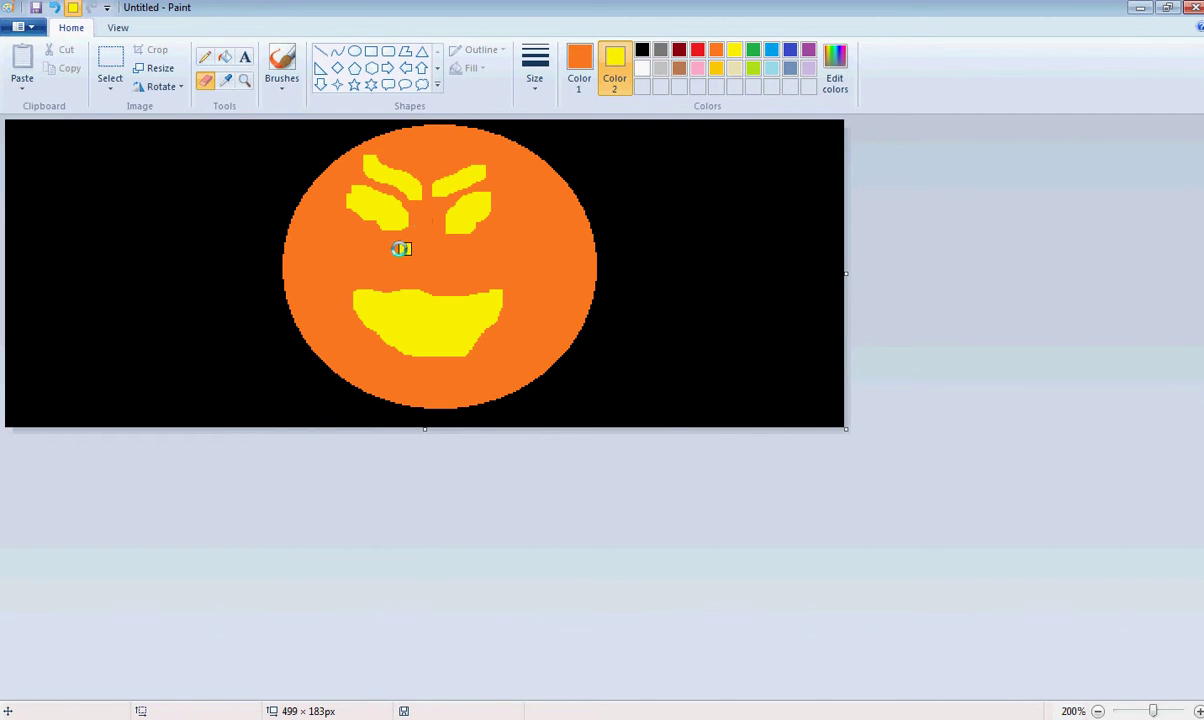
pyautogui.moveTo(418, 247)
pyautogui.mouseDown()
pyautogui.moveTo(411, 277)
pyautogui.moveTo(428, 273)
pyautogui.moveTo(427, 259)
pyautogui.moveTo(440, 286)
pyautogui.mouseUp()
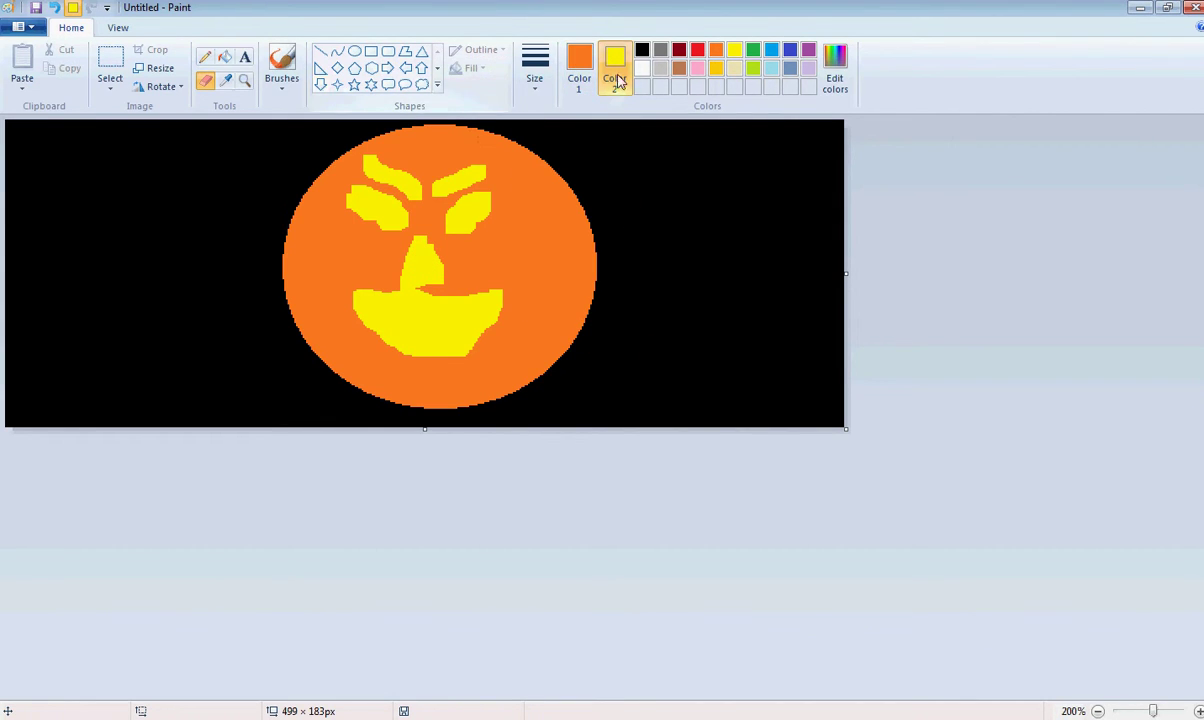
# Trim the orange ellipse into an uneven pumpkin outline by erasing around its edge in black, clearing the leftover orange strips
pyautogui.click(642, 49)
pyautogui.moveTo(551, 164)
pyautogui.mouseDown()
pyautogui.moveTo(590, 223)
pyautogui.moveTo(593, 267)
pyautogui.moveTo(597, 253)
pyautogui.moveTo(564, 358)
pyautogui.moveTo(458, 380)
pyautogui.moveTo(330, 372)
pyautogui.moveTo(288, 317)
pyautogui.moveTo(282, 271)
pyautogui.moveTo(305, 192)
pyautogui.moveTo(322, 182)
pyautogui.moveTo(272, 258)
pyautogui.moveTo(339, 134)
pyautogui.mouseUp()
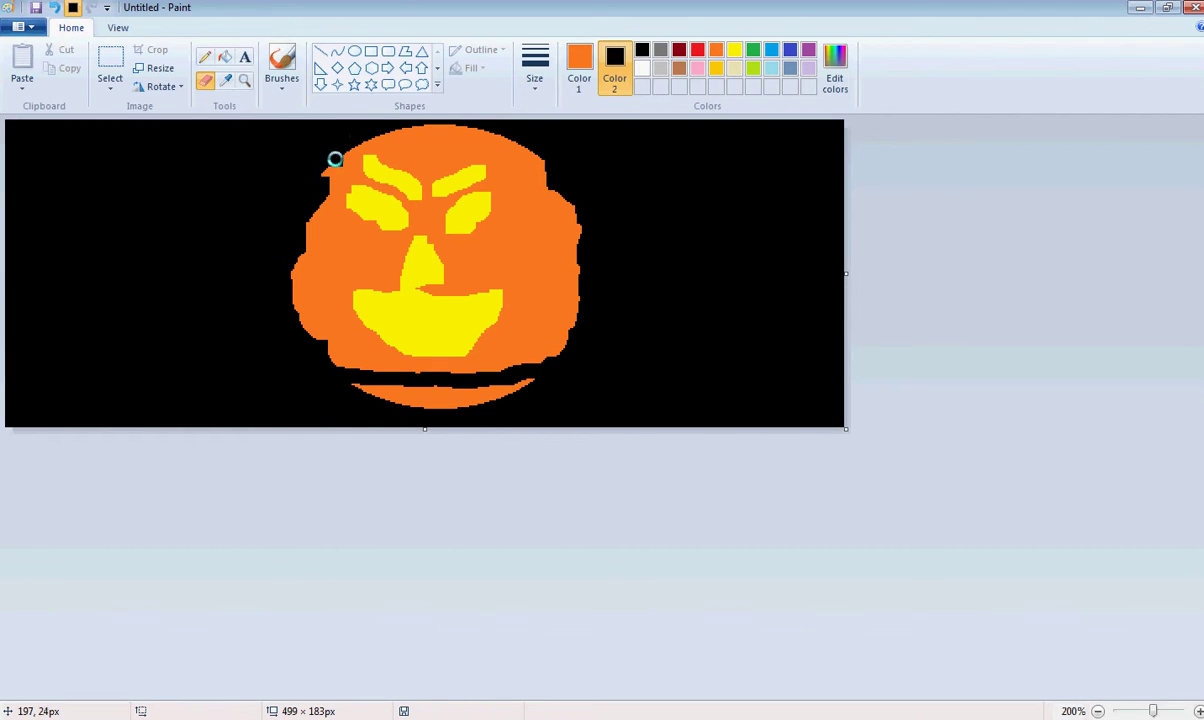
pyautogui.moveTo(325, 168)
pyautogui.mouseDown()
pyautogui.moveTo(368, 132)
pyautogui.moveTo(395, 134)
pyautogui.moveTo(364, 148)
pyautogui.moveTo(376, 153)
pyautogui.moveTo(465, 142)
pyautogui.moveTo(533, 156)
pyautogui.mouseUp()
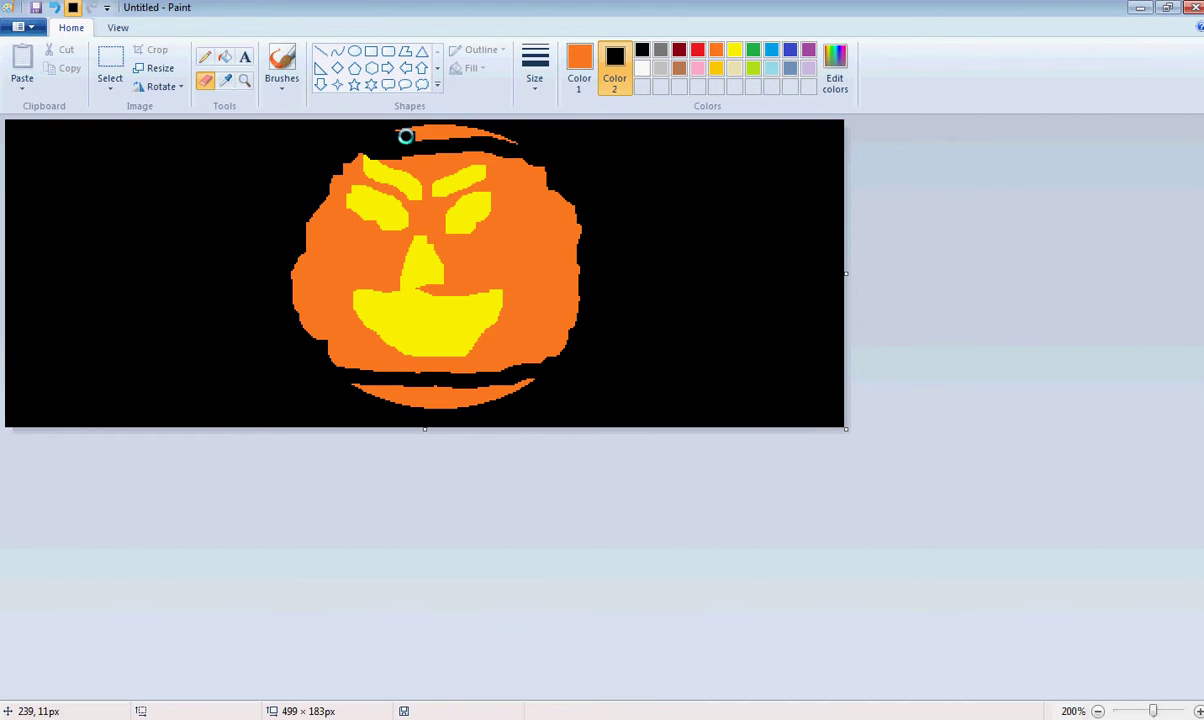
pyautogui.moveTo(401, 128); pyautogui.dragTo(508, 132)
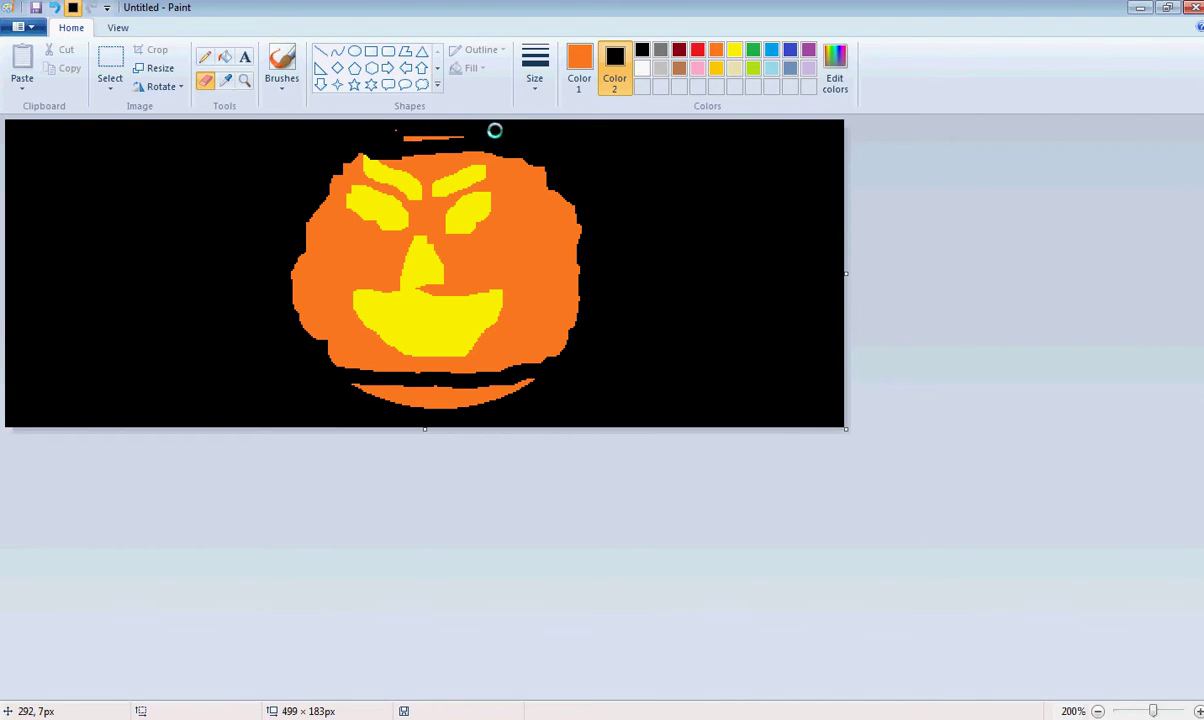
pyautogui.moveTo(433, 130)
pyautogui.mouseDown()
pyautogui.moveTo(400, 138)
pyautogui.moveTo(465, 121)
pyautogui.mouseUp()
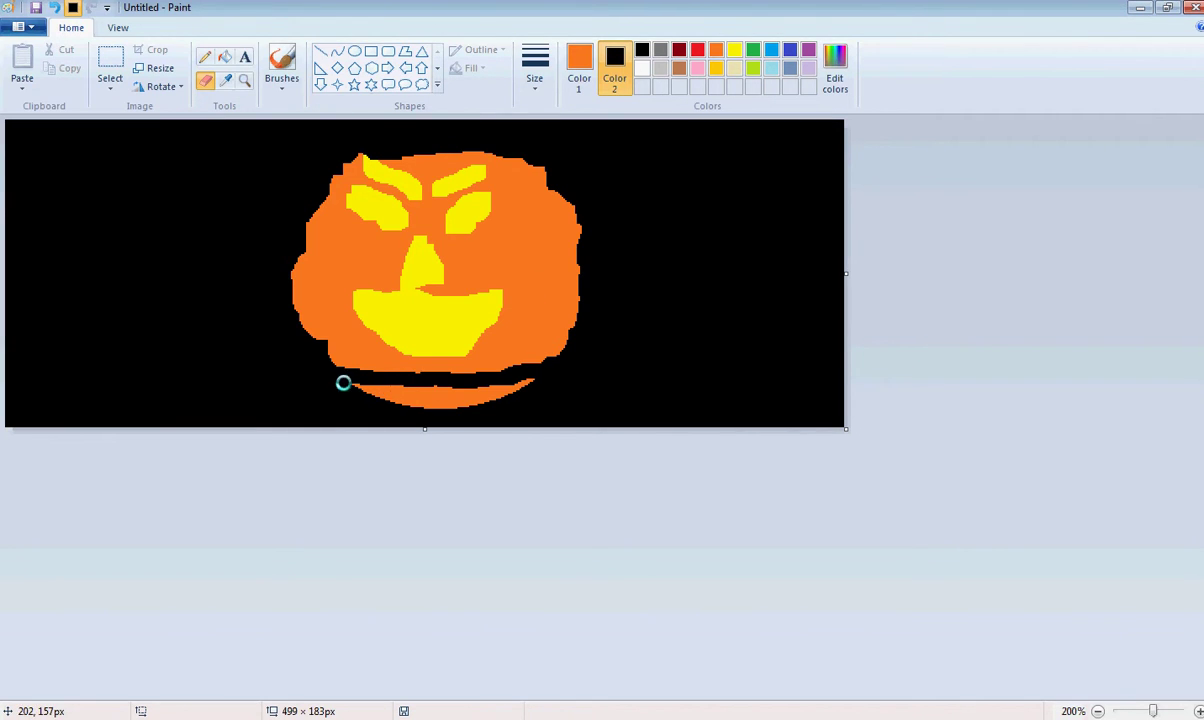
pyautogui.moveTo(358, 383)
pyautogui.mouseDown()
pyautogui.moveTo(513, 404)
pyautogui.moveTo(518, 382)
pyautogui.moveTo(529, 385)
pyautogui.moveTo(450, 406)
pyautogui.moveTo(393, 390)
pyautogui.moveTo(493, 394)
pyautogui.mouseUp()
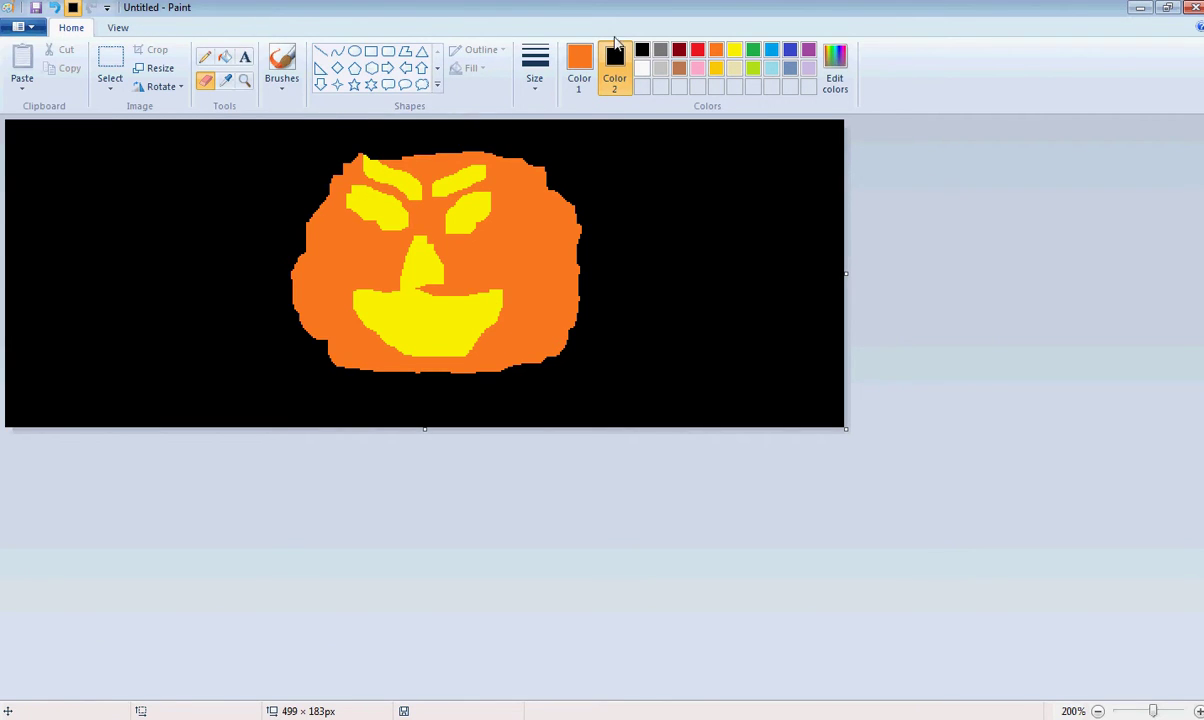
# Paint a red spider with a round body, spread legs and a small head in the canvas's upper right area
pyautogui.click(698, 52)
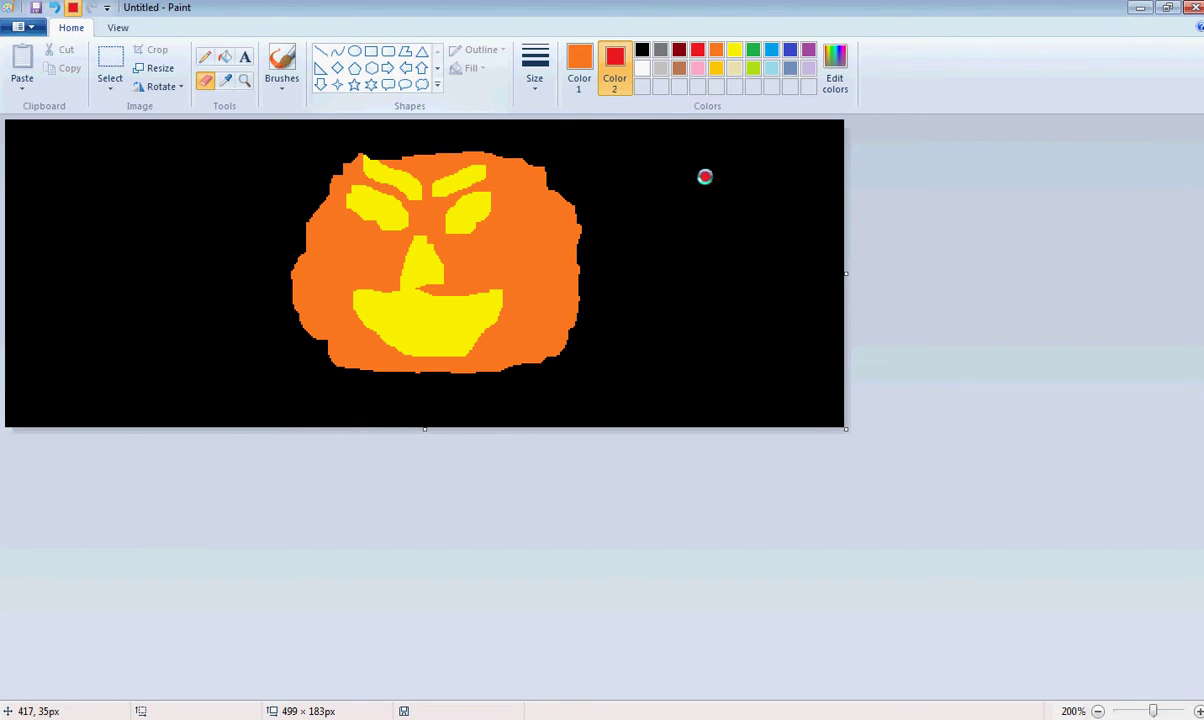
pyautogui.moveTo(715, 149)
pyautogui.mouseDown()
pyautogui.moveTo(736, 167)
pyautogui.moveTo(717, 162)
pyautogui.moveTo(822, 145)
pyautogui.moveTo(763, 167)
pyautogui.moveTo(806, 169)
pyautogui.mouseUp()
pyautogui.moveTo(740, 190)
pyautogui.mouseDown()
pyautogui.moveTo(793, 185)
pyautogui.moveTo(798, 199)
pyautogui.mouseUp()
pyautogui.moveTo(723, 188); pyautogui.dragTo(783, 231)
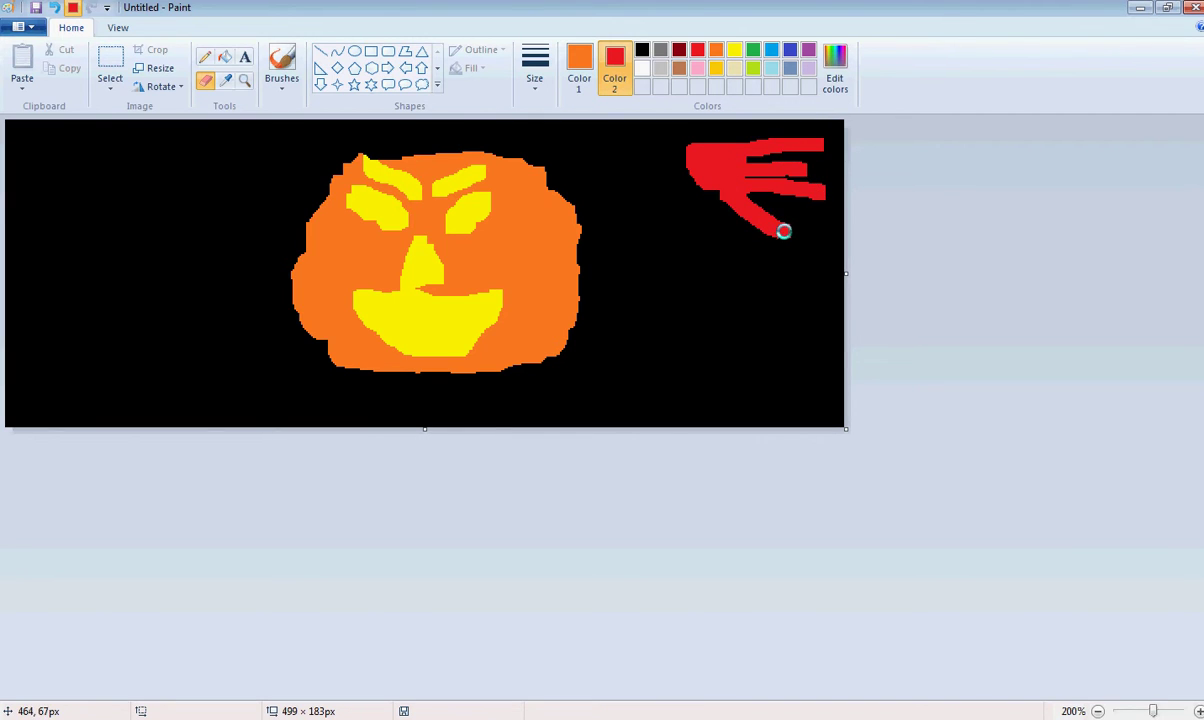
pyautogui.moveTo(693, 177); pyautogui.dragTo(651, 218)
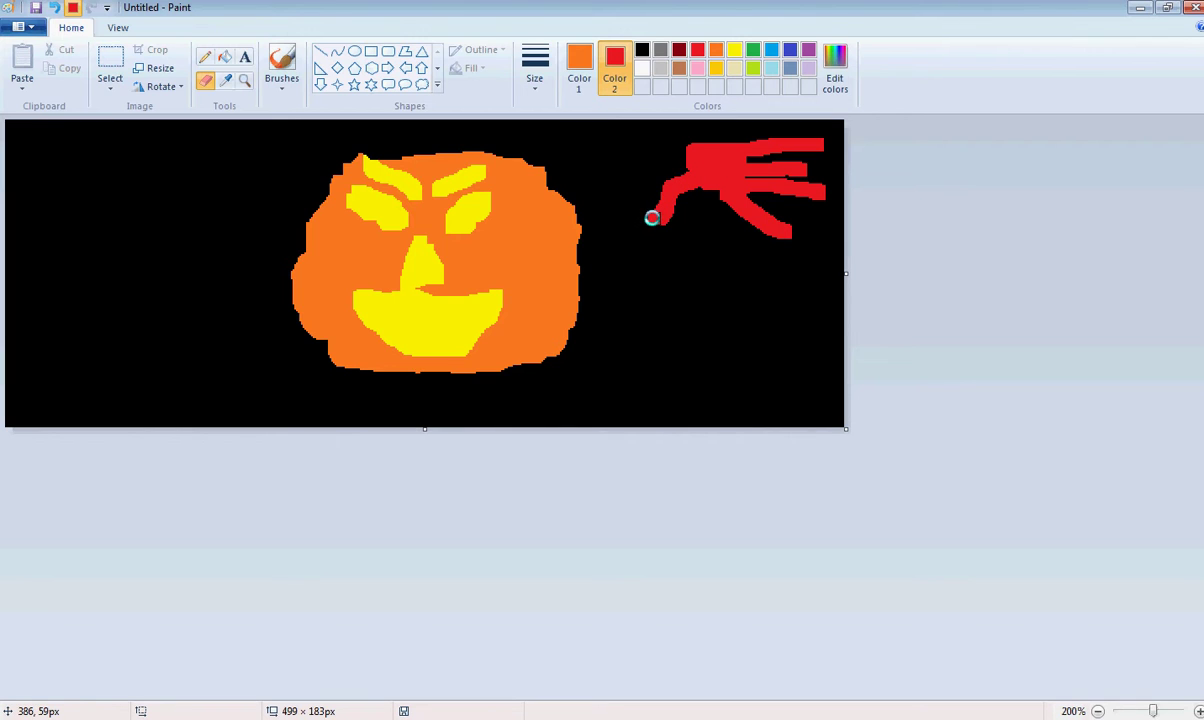
pyautogui.moveTo(680, 167)
pyautogui.mouseDown()
pyautogui.moveTo(613, 177)
pyautogui.moveTo(582, 197)
pyautogui.moveTo(640, 150)
pyautogui.moveTo(590, 120)
pyautogui.mouseUp()
pyautogui.moveTo(684, 142); pyautogui.dragTo(645, 120)
pyautogui.moveTo(701, 191); pyautogui.dragTo(708, 205)
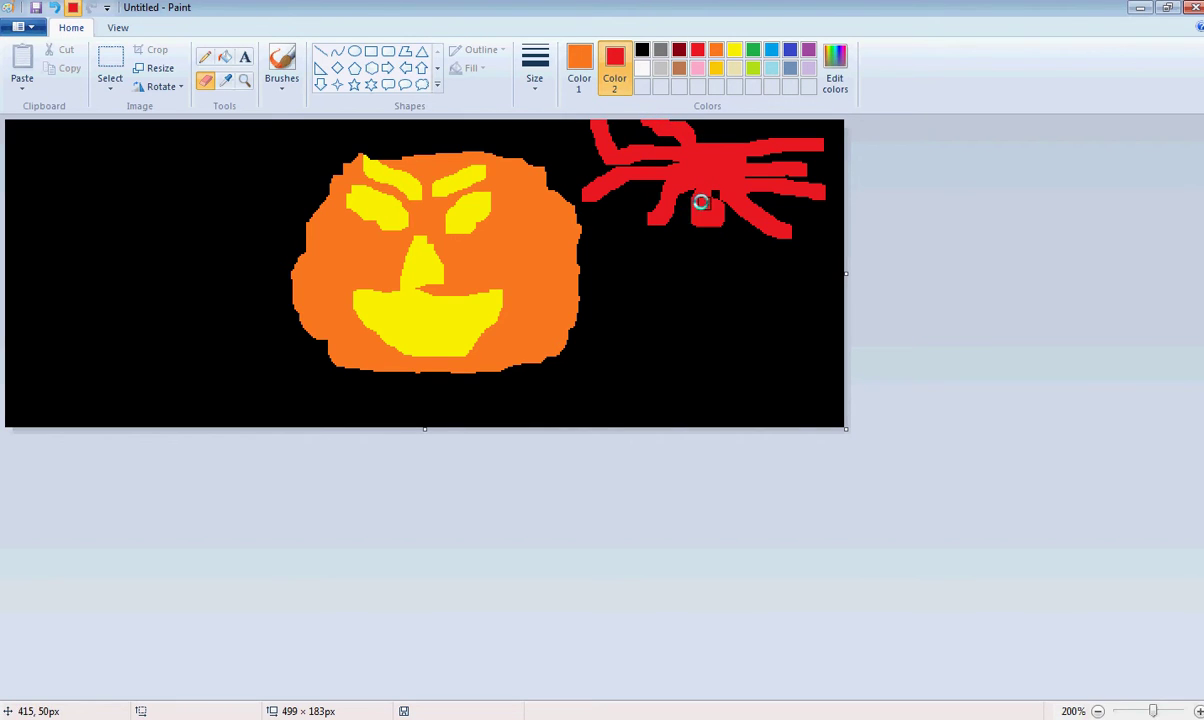
pyautogui.scroll(-1, 590, 50)
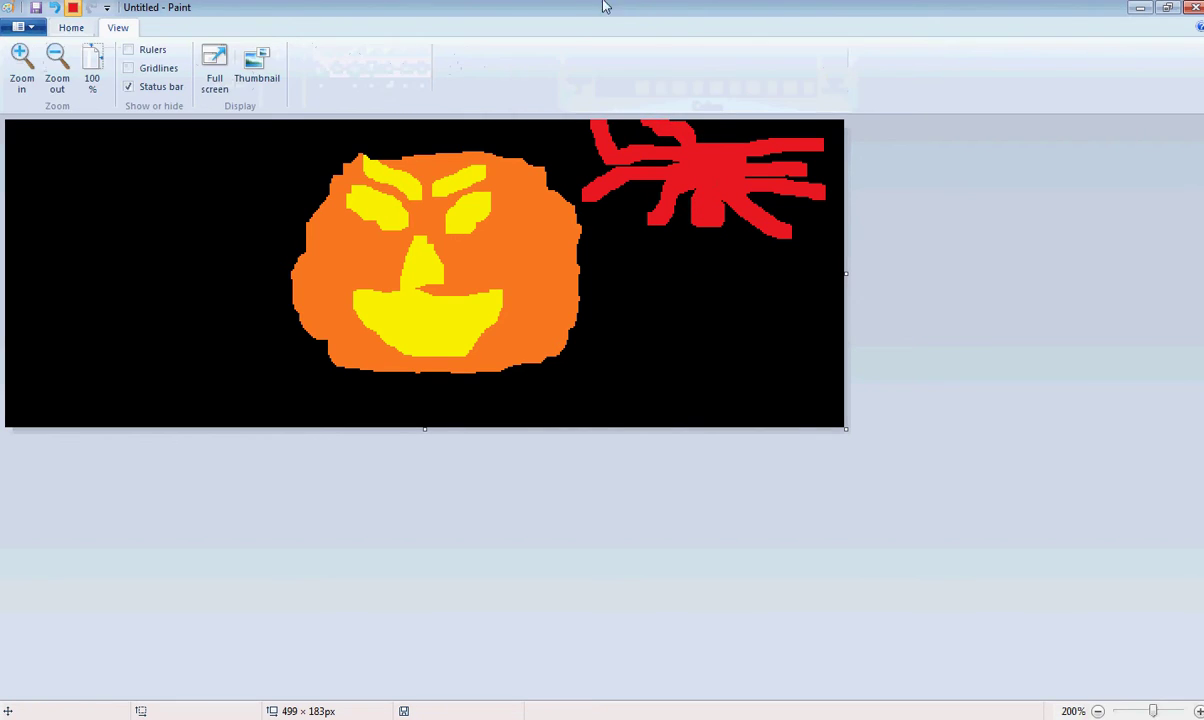
pyautogui.click(80, 25)
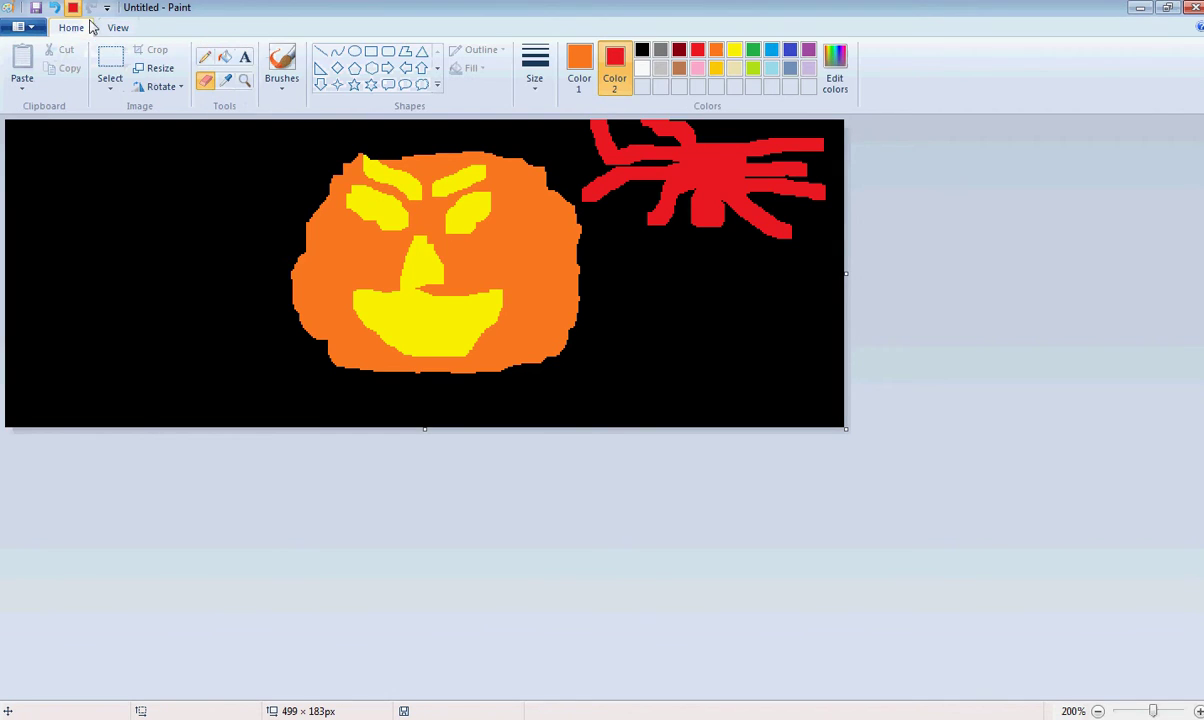
# Add two small black eyes and details to the spider's head by erasing in black with a thin eraser
pyautogui.click(530, 90)
pyautogui.click(540, 121)
pyautogui.click(643, 49)
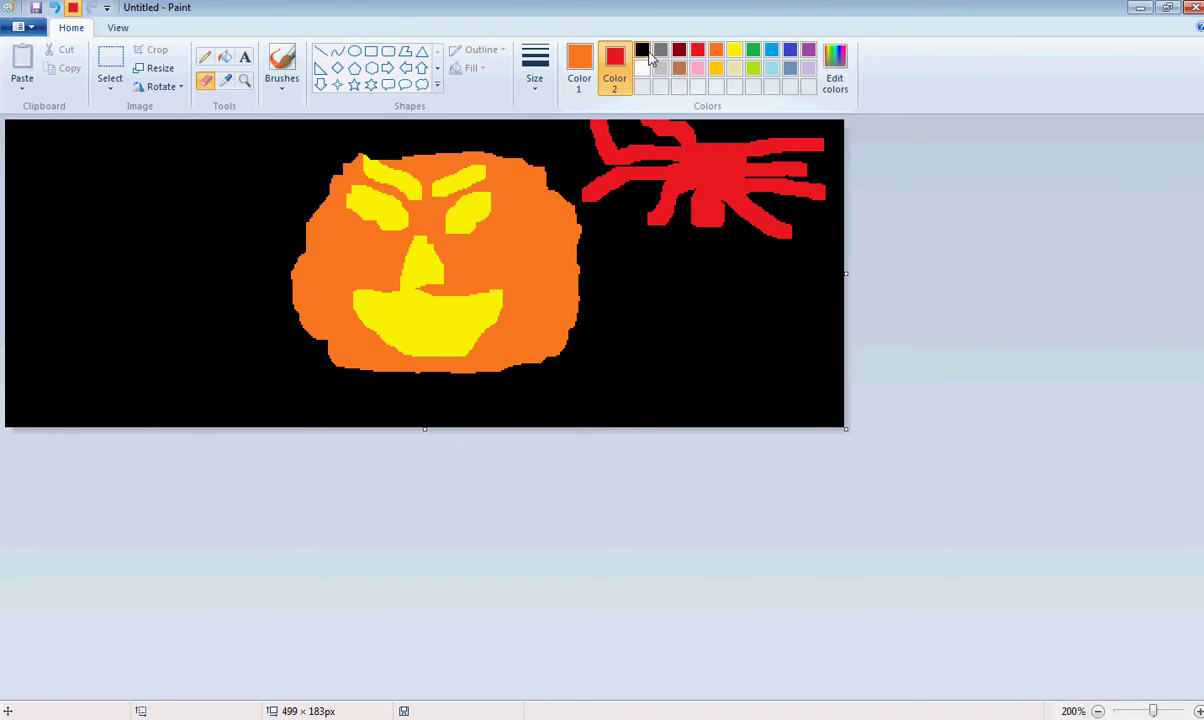
pyautogui.click(716, 210)
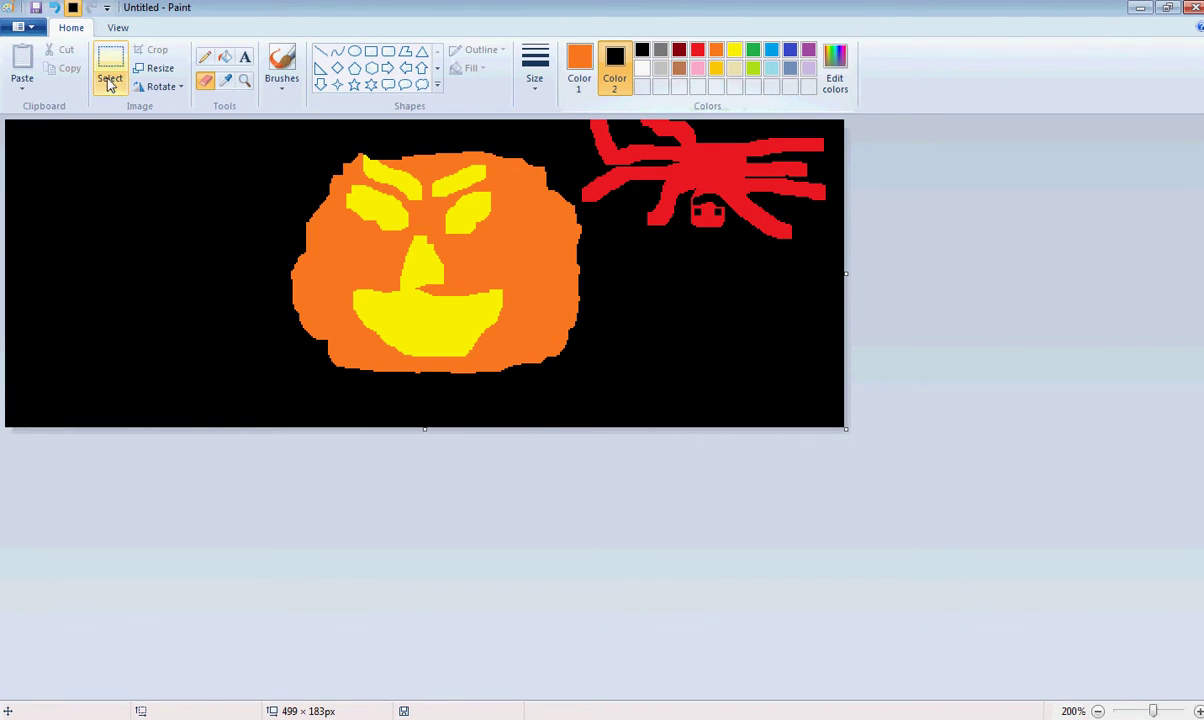
# Insert the picture batman.jpg from the "vortexs and cool stuff" folder in KOOL PICS into the drawing
pyautogui.click(22, 88)
pyautogui.click(50, 126)
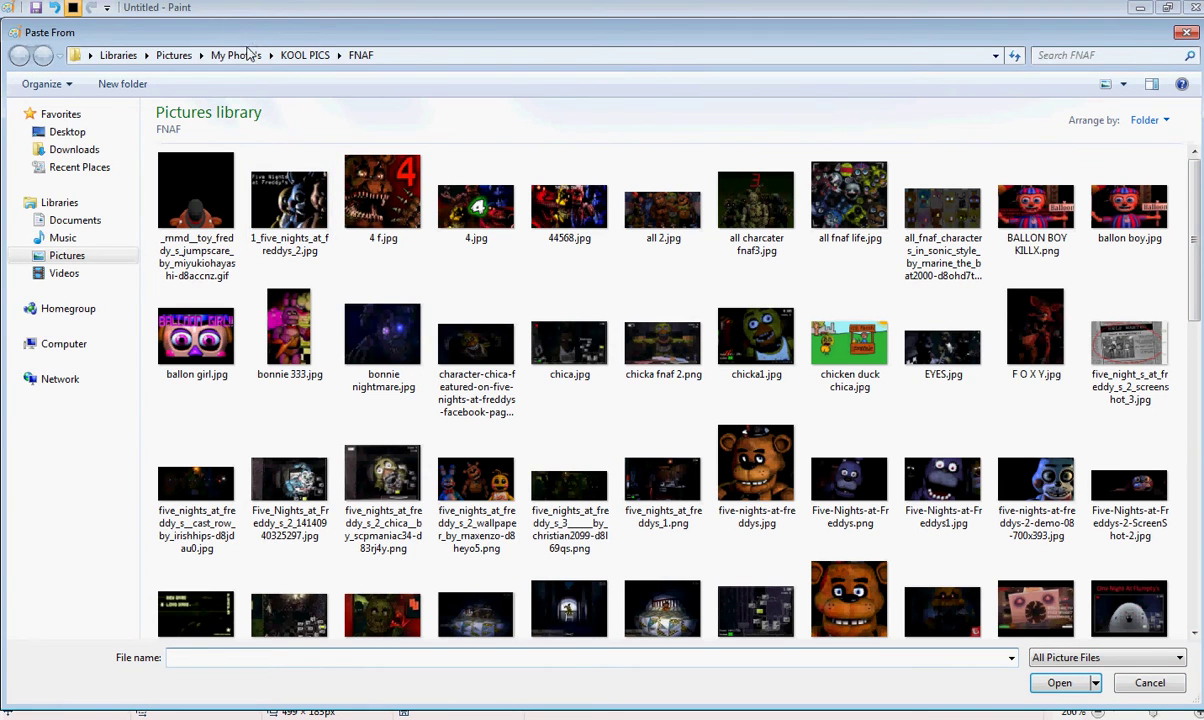
pyautogui.click(236, 55)
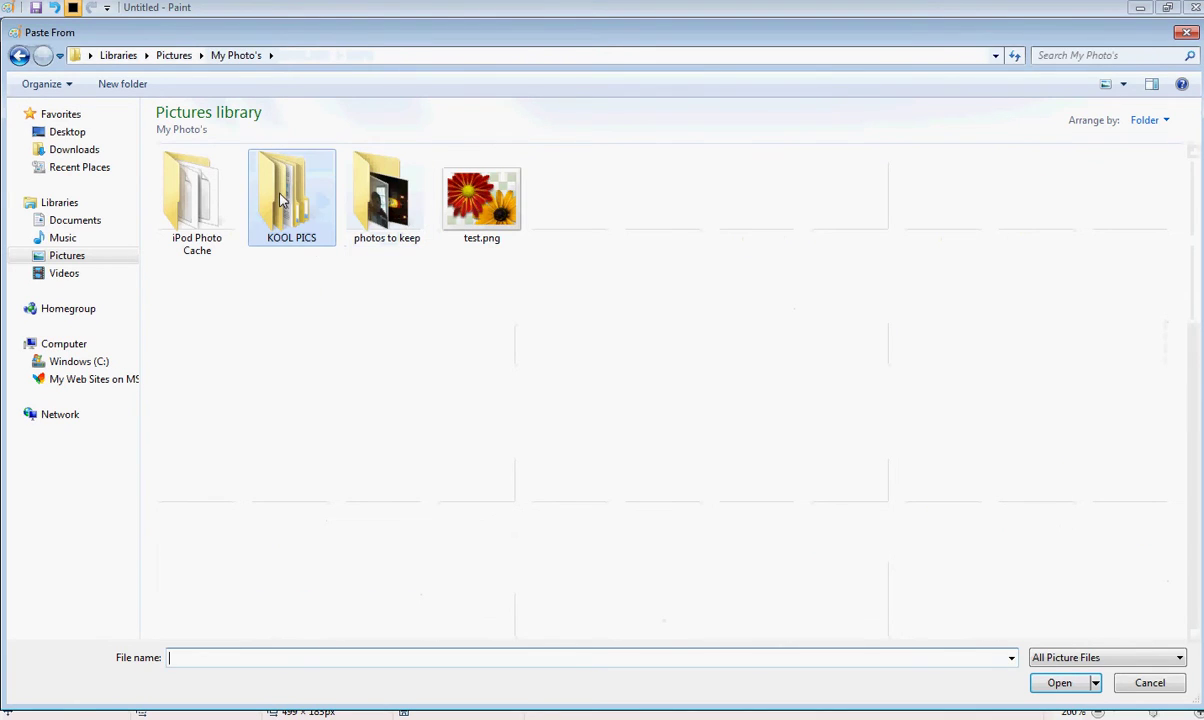
pyautogui.doubleClick(281, 201)
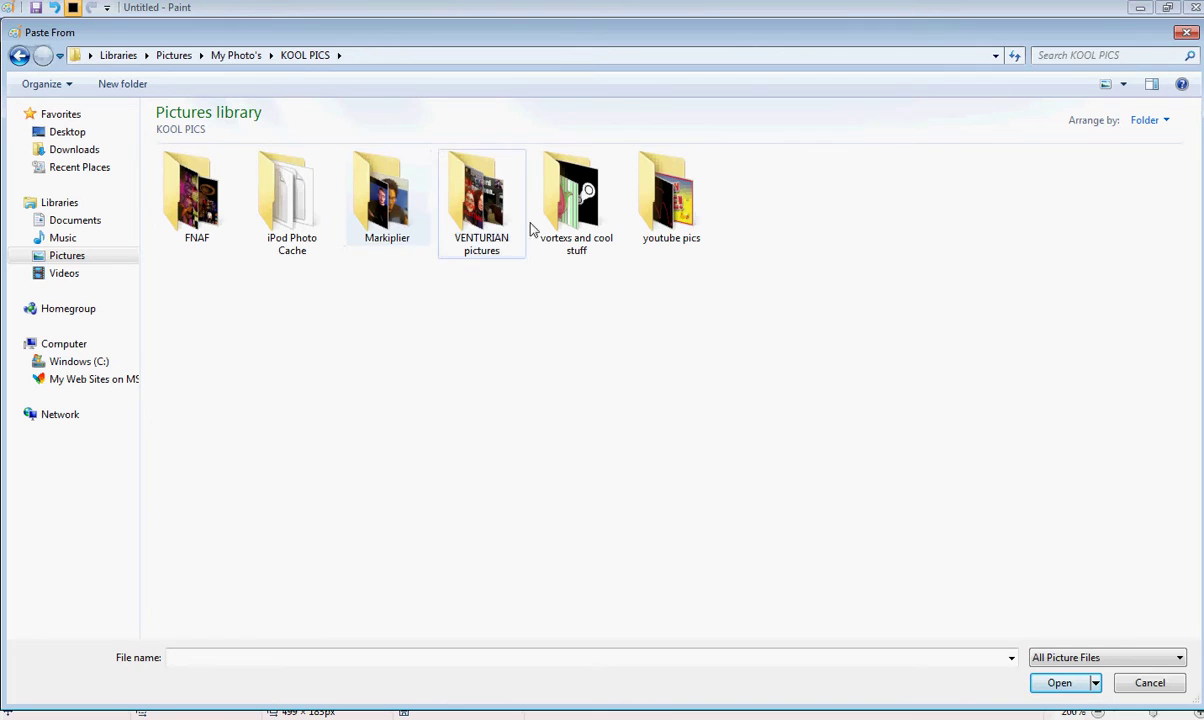
pyautogui.doubleClick(667, 240)
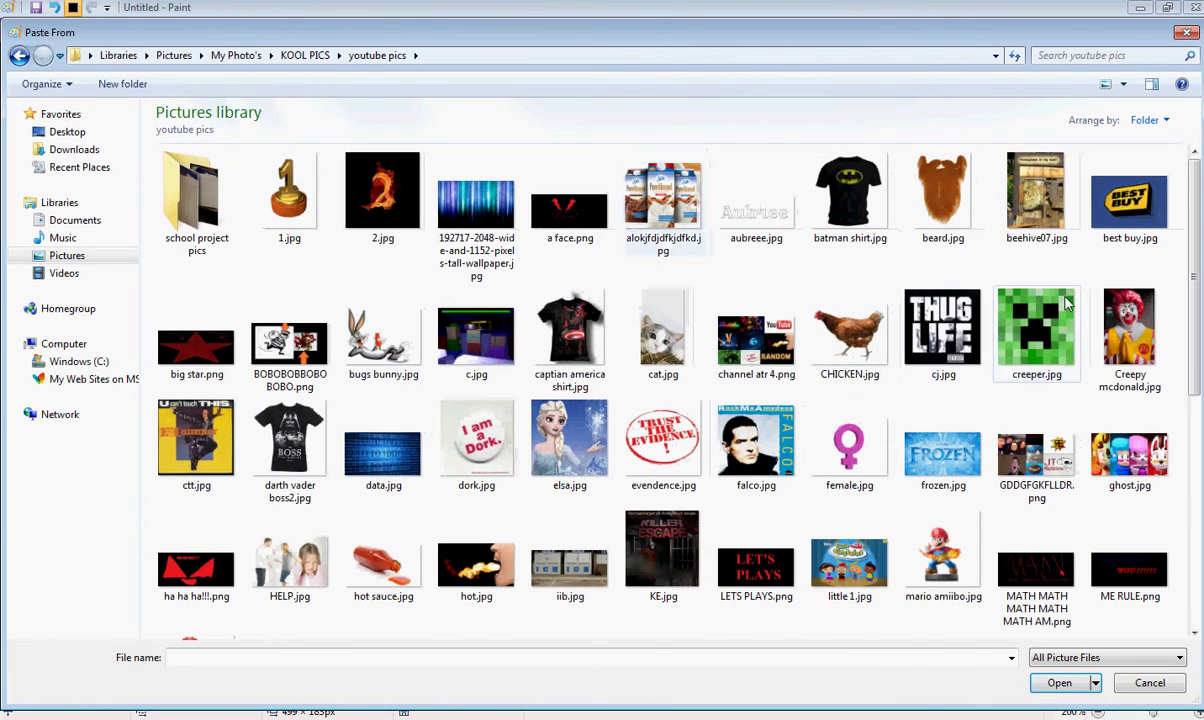
pyautogui.scroll(-5, 1072, 304)
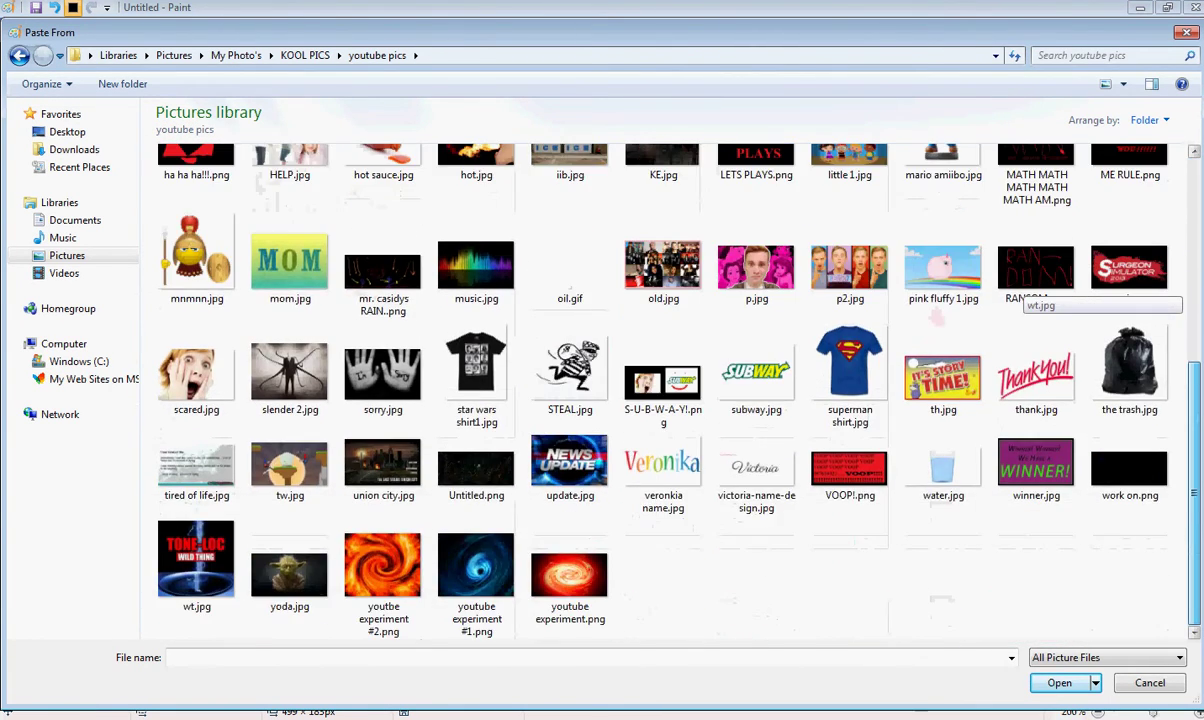
pyautogui.scroll(6, 1040, 303)
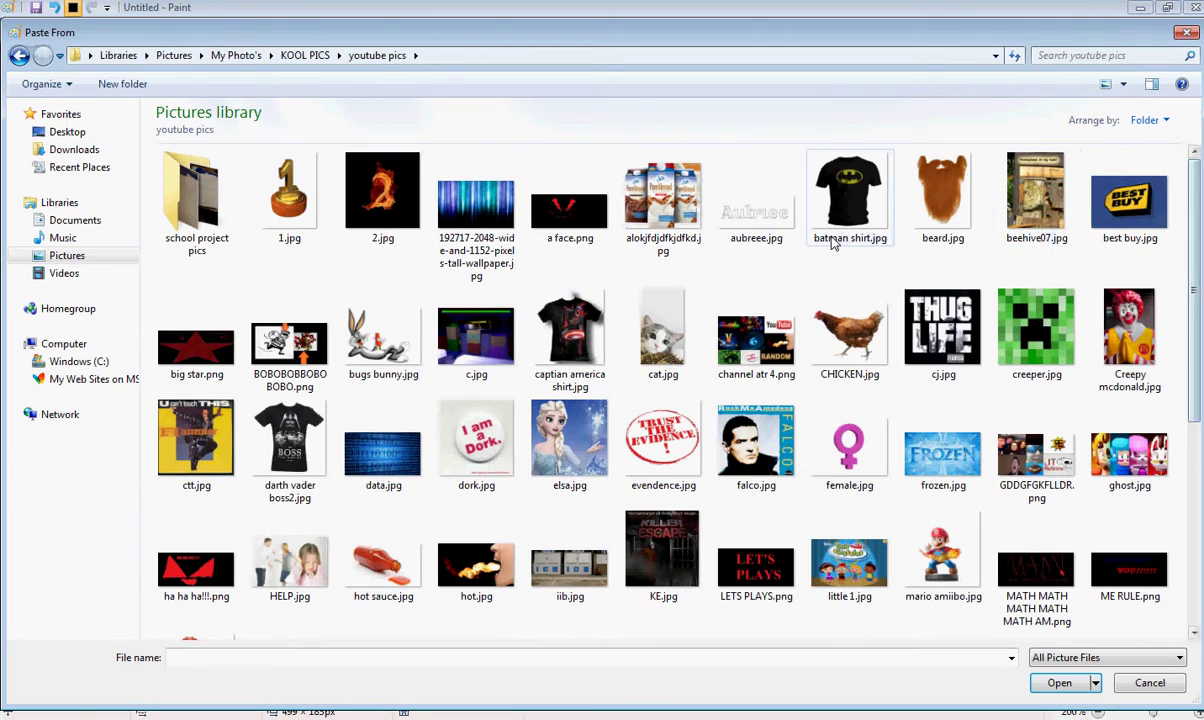
pyautogui.click(295, 55)
pyautogui.doubleClick(566, 212)
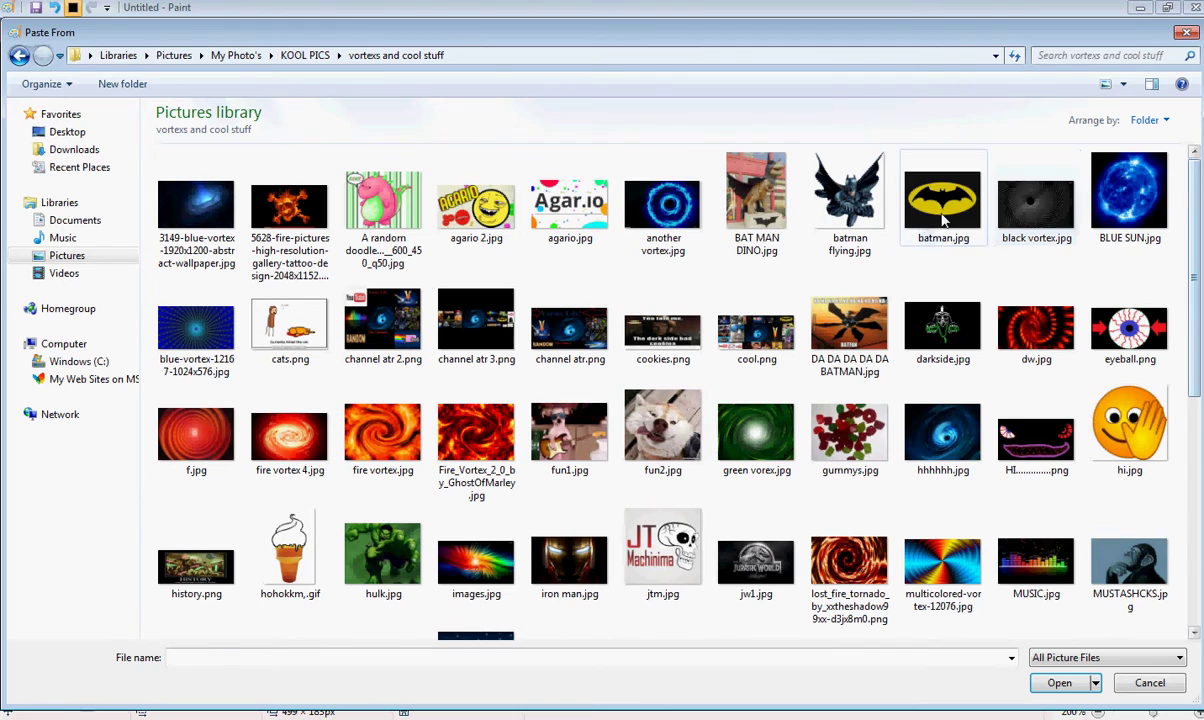
pyautogui.click(920, 205)
pyautogui.click(1064, 682)
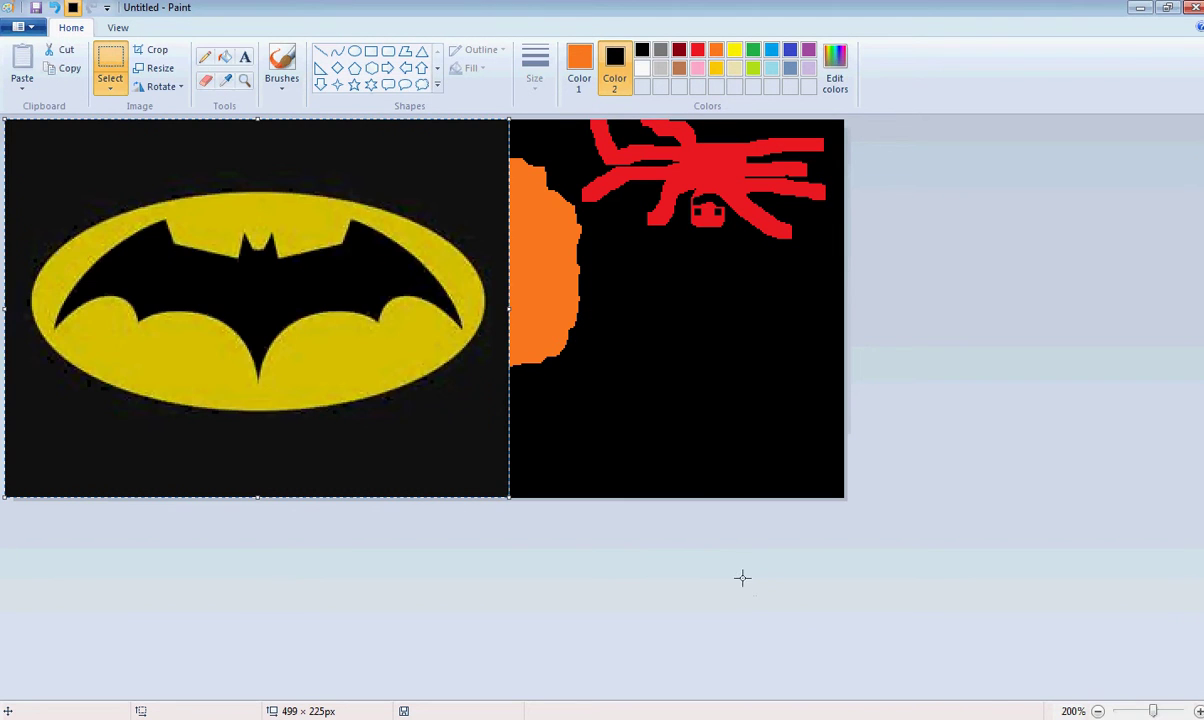
# Shrink the Batman logo and place it left of the pumpkin, then reduce the canvas to about 497 × 153 px
pyautogui.moveTo(510, 499)
pyautogui.mouseDown()
pyautogui.moveTo(390, 344)
pyautogui.moveTo(296, 317)
pyautogui.moveTo(224, 262)
pyautogui.moveTo(220, 344)
pyautogui.mouseUp()
pyautogui.click(396, 505)
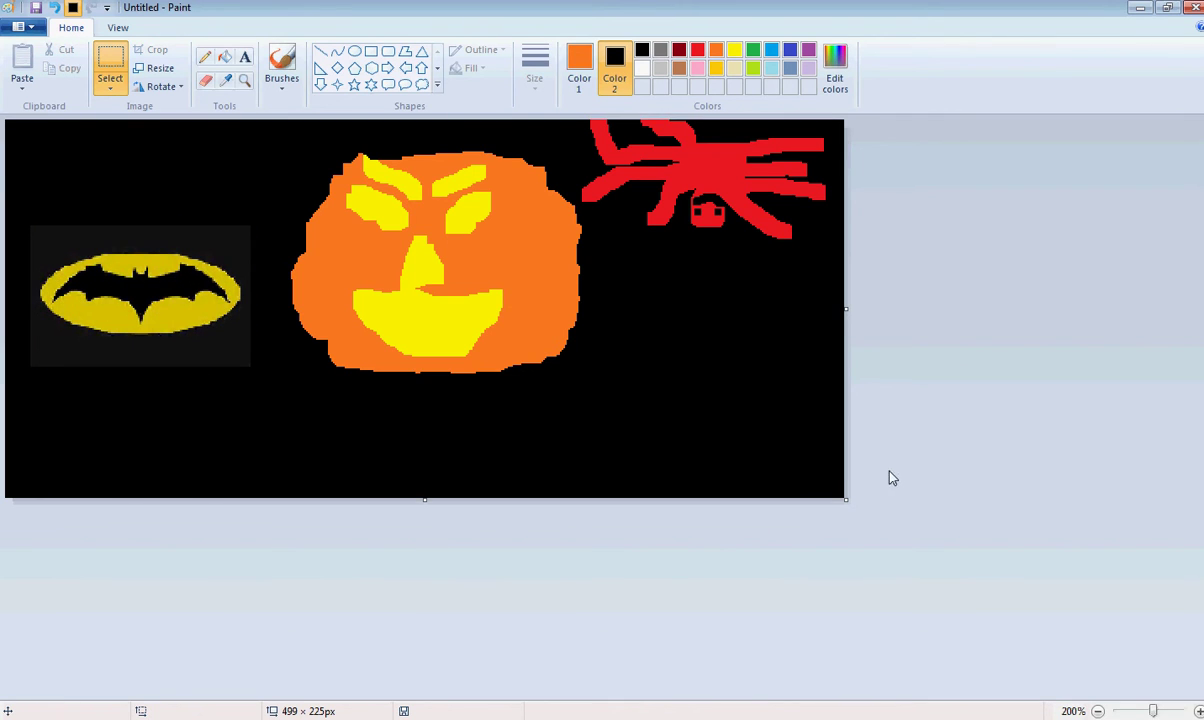
pyautogui.moveTo(847, 499); pyautogui.dragTo(841, 377)
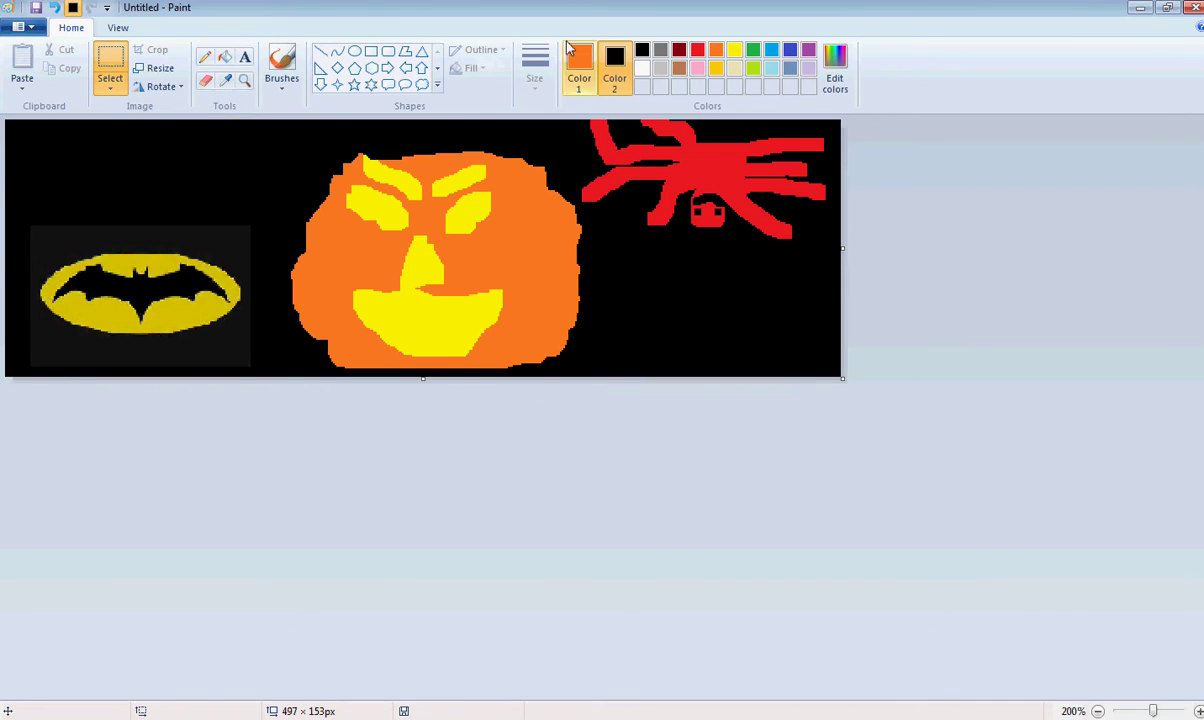
# Set Color 2 to gray and draw a slanted orange line about 21 × 27 px along the pumpkin's upper left edge
pyautogui.click(320, 51)
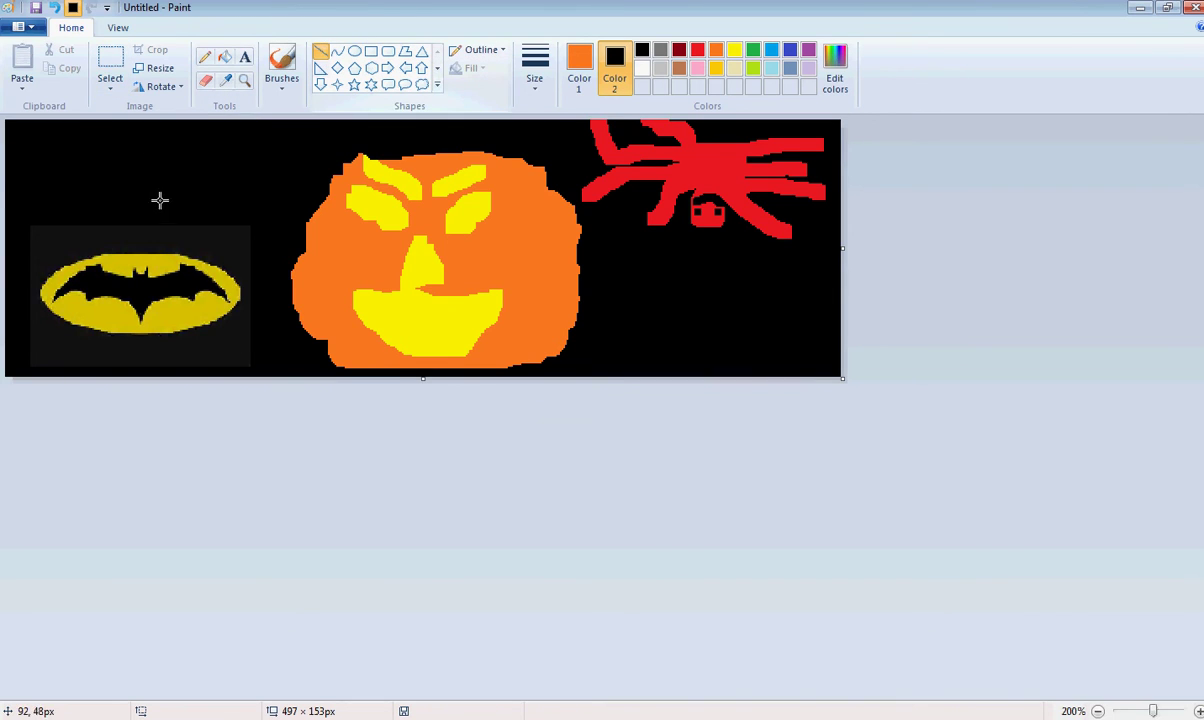
pyautogui.click(660, 49)
pyautogui.moveTo(230, 170); pyautogui.dragTo(343, 170)
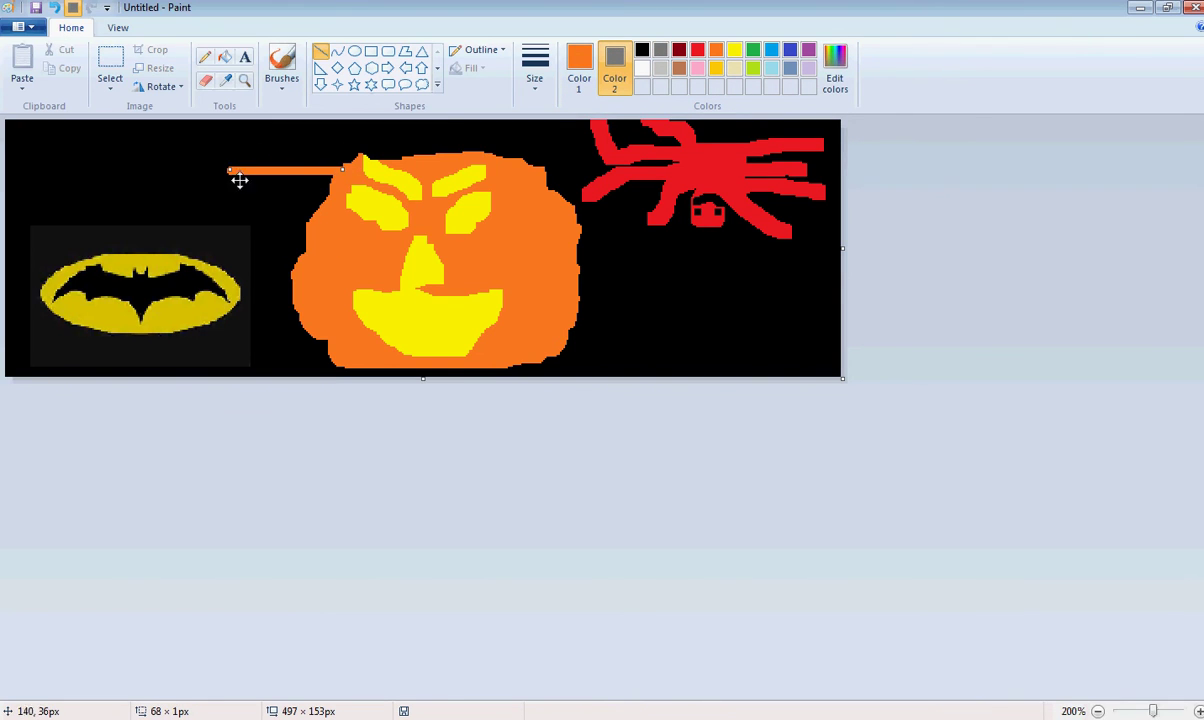
pyautogui.moveTo(229, 170); pyautogui.dragTo(312, 211)
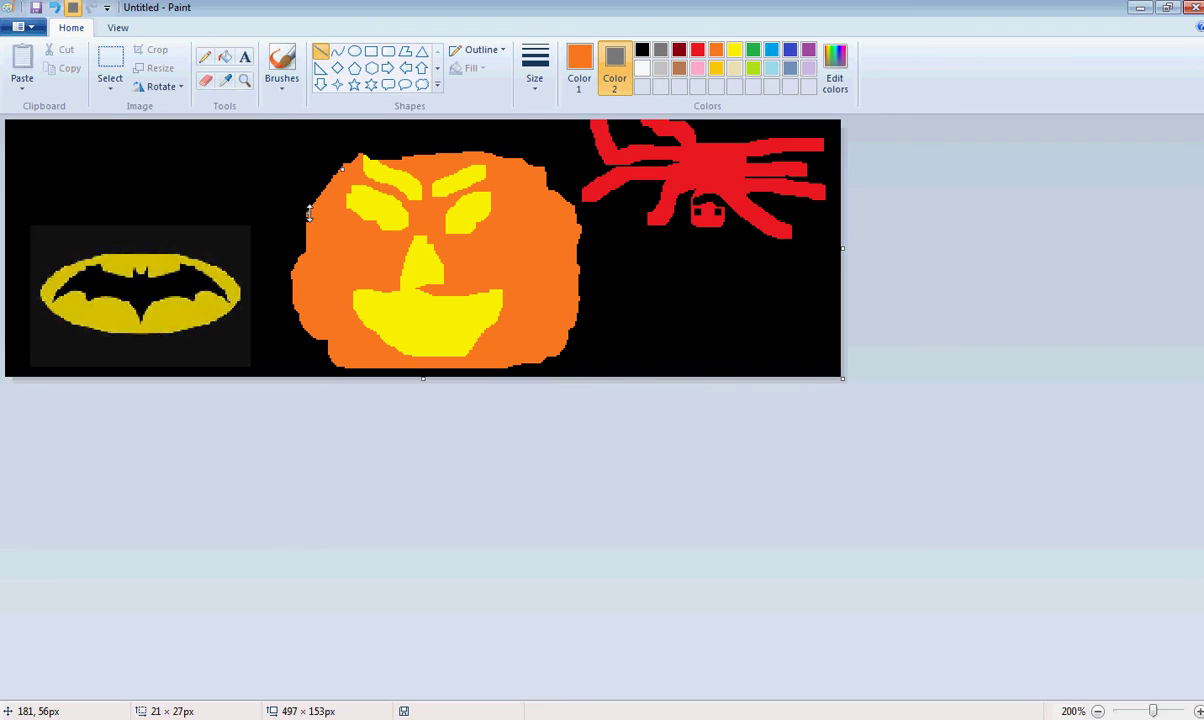
pyautogui.click(624, 449)
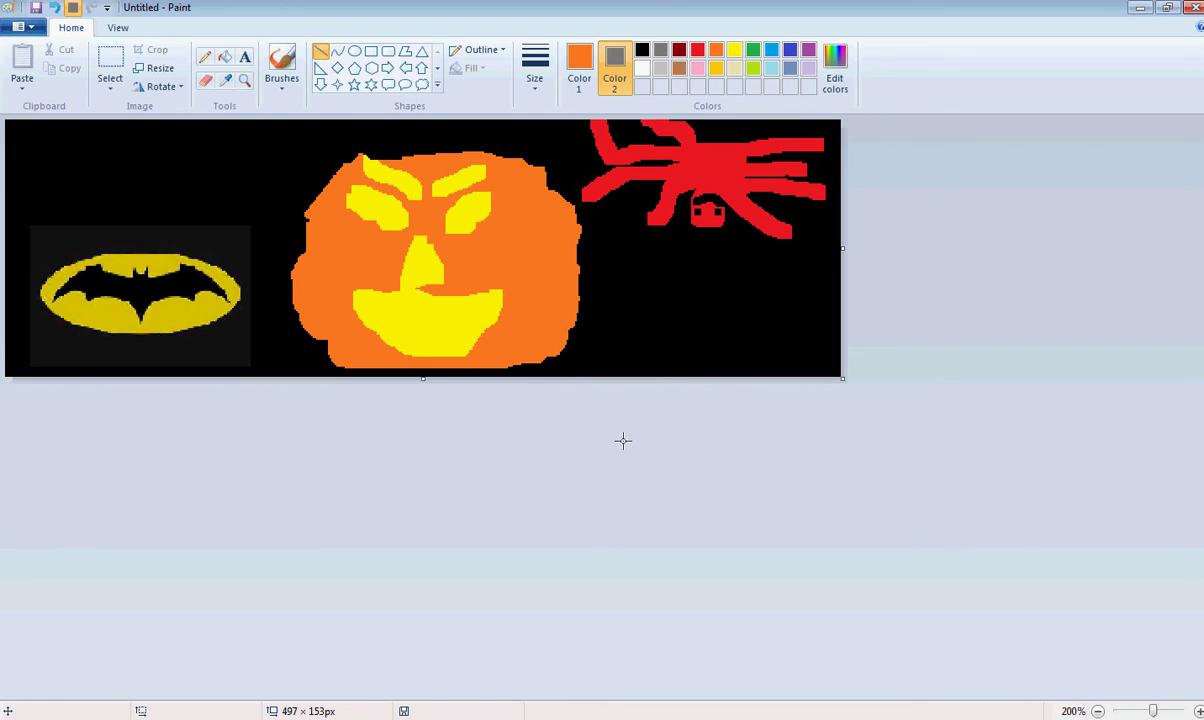